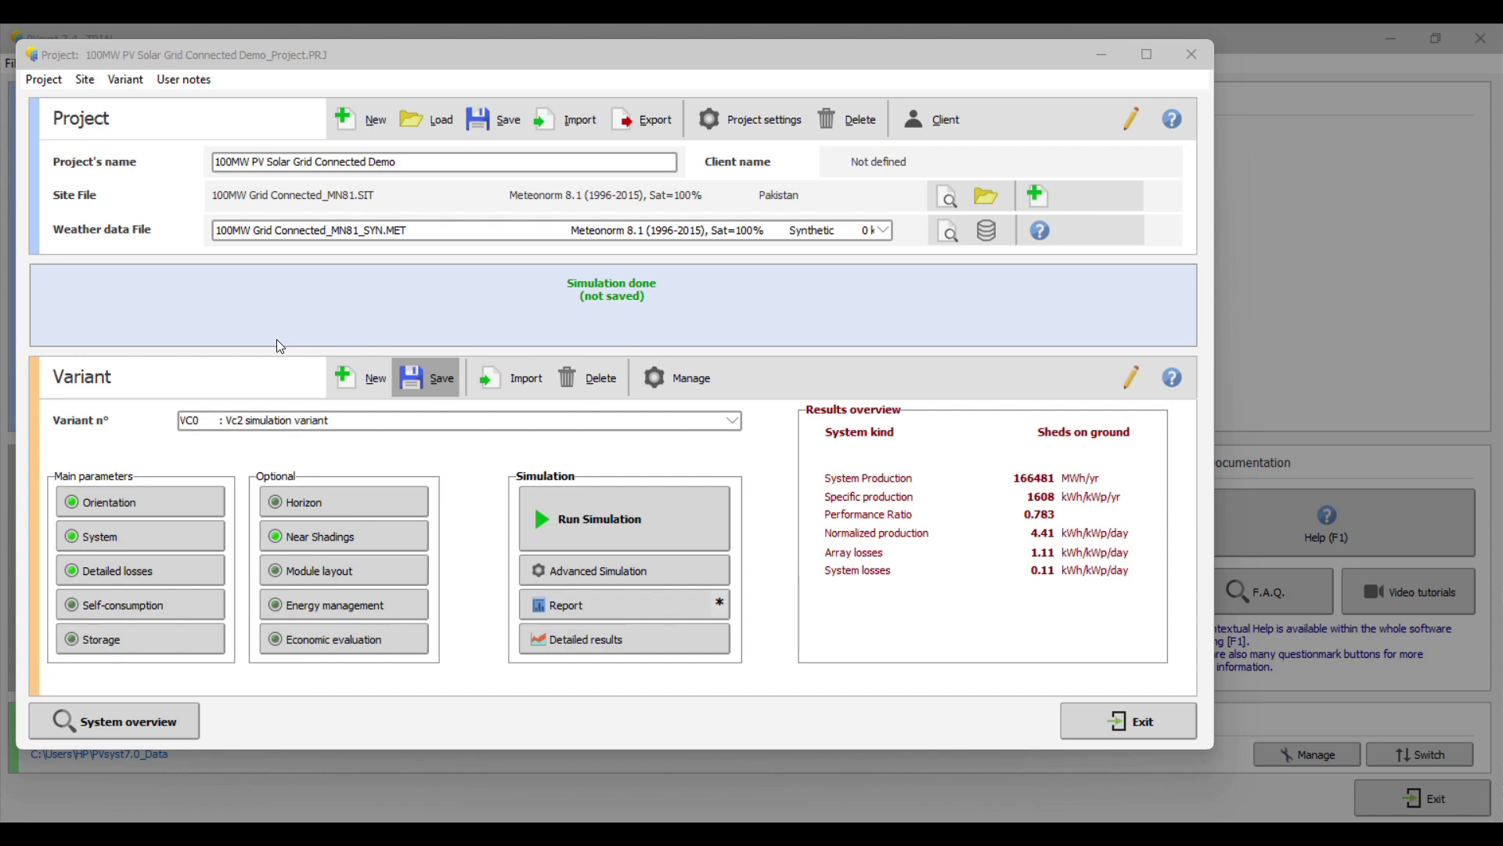
# - Open the ASCII output file definitions for variant Vc2 from Advanced Simulation
pyautogui.click(593, 582)
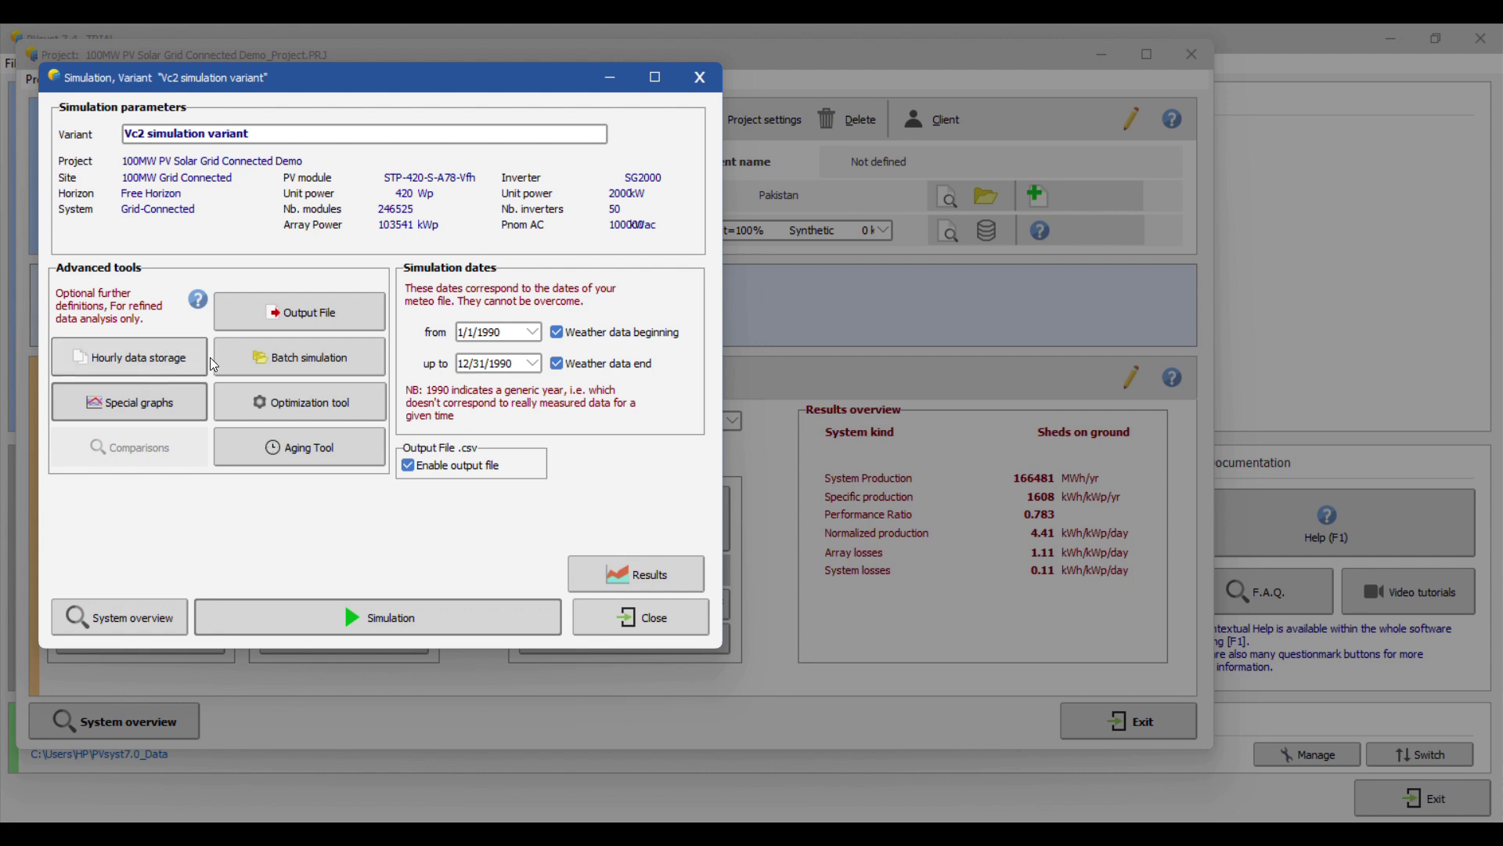
pyautogui.click(299, 311)
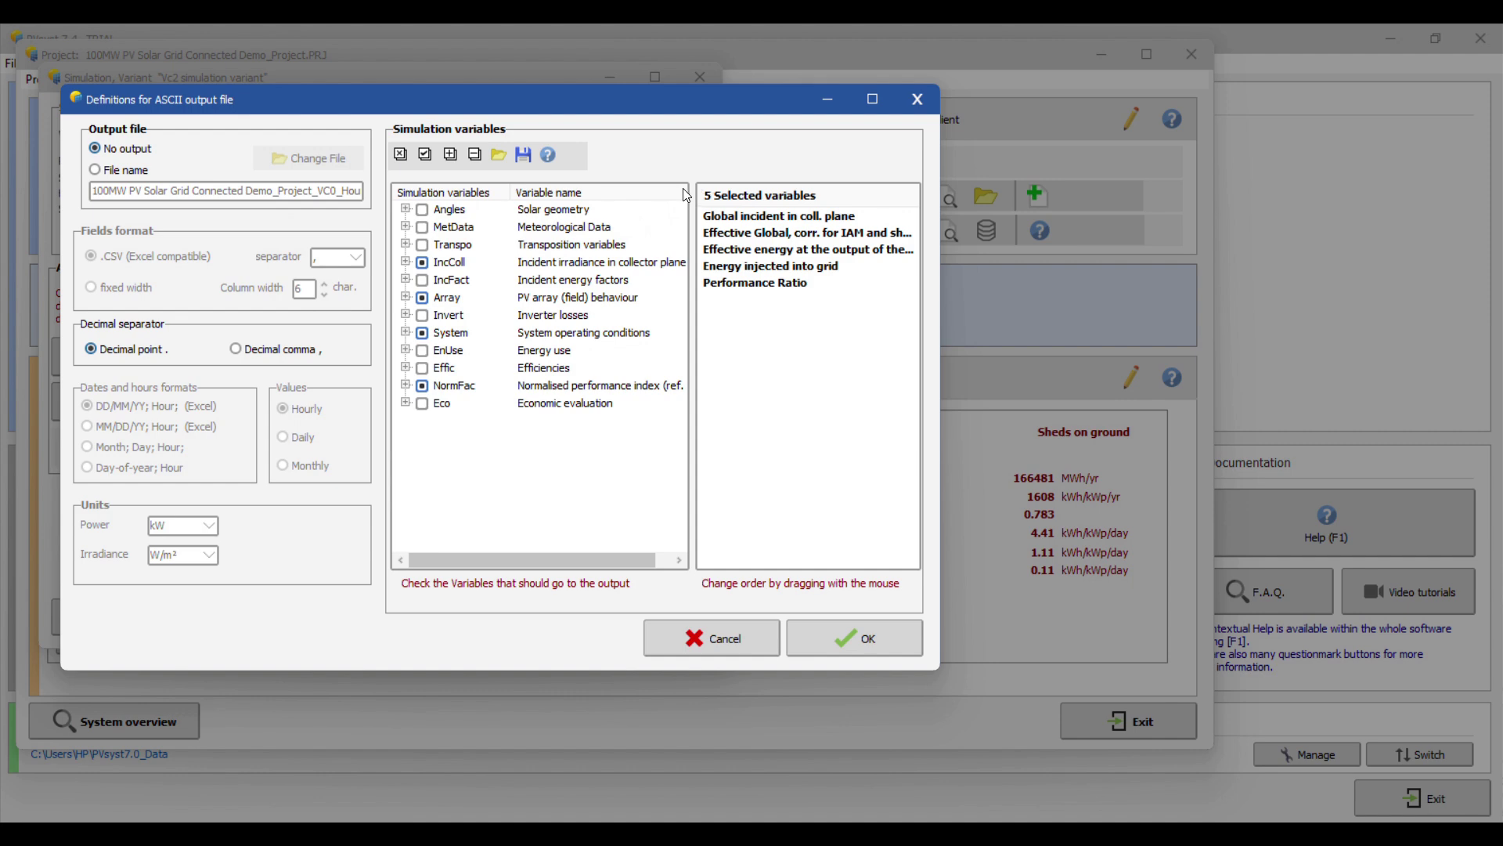
# - Write output to a named file 'Timeseries Data' including Energy injected into grid
pyautogui.click(114, 175)
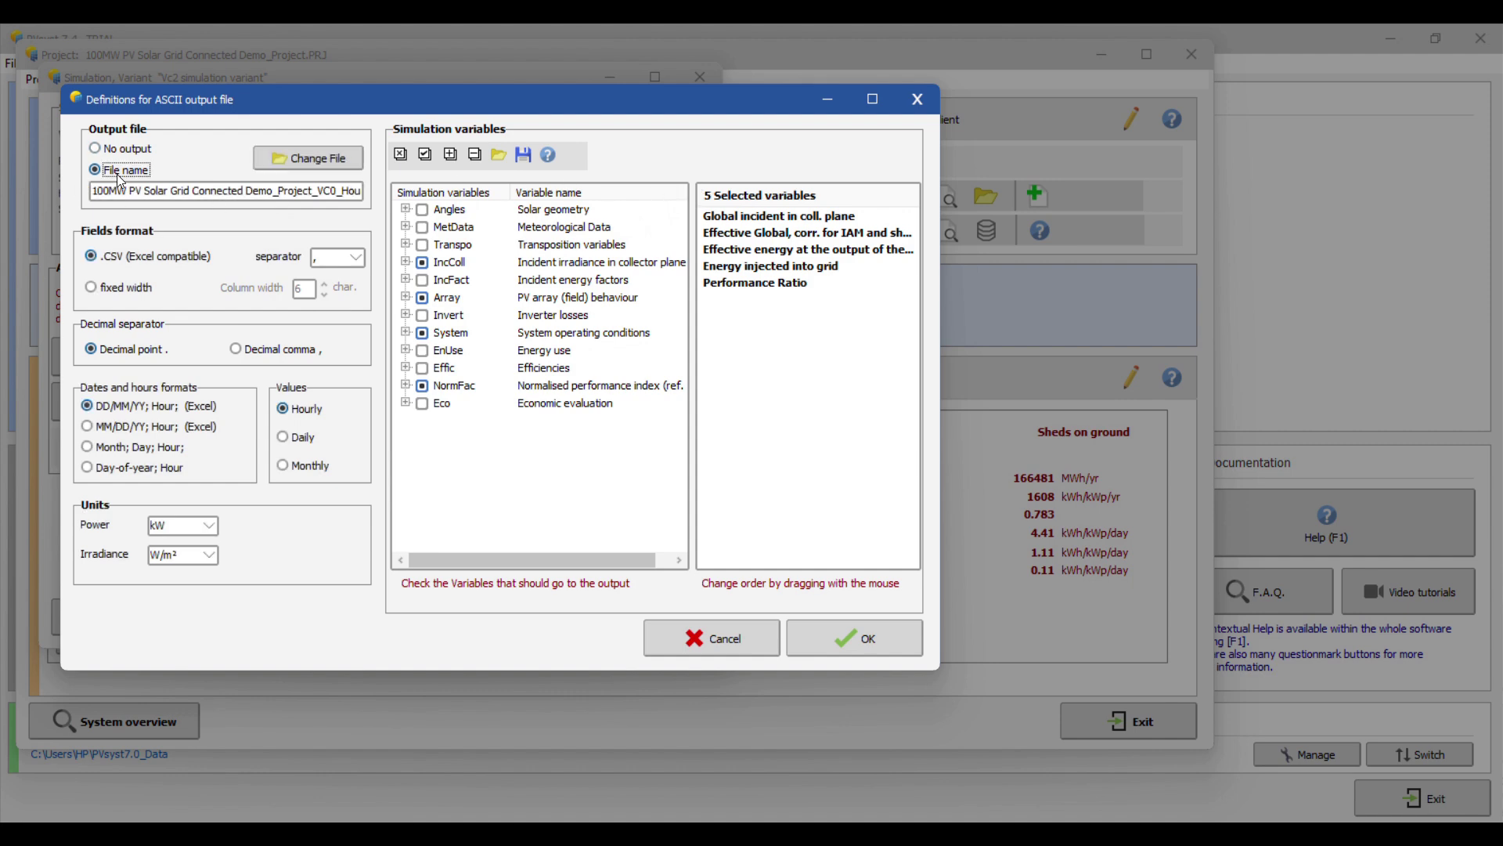
pyautogui.click(137, 190)
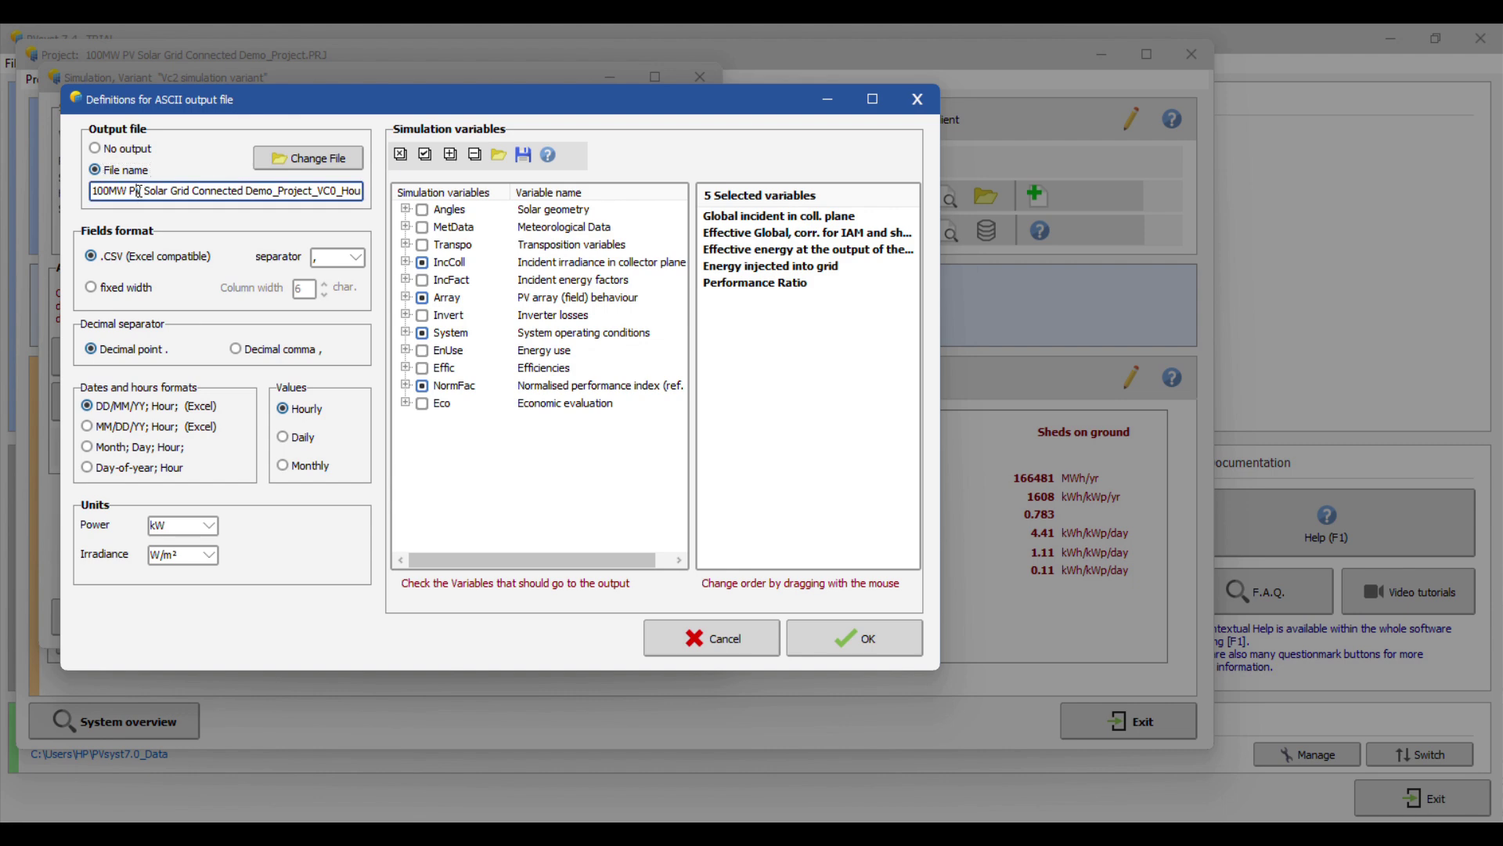
pyautogui.hotkey('ctrl', 'a')
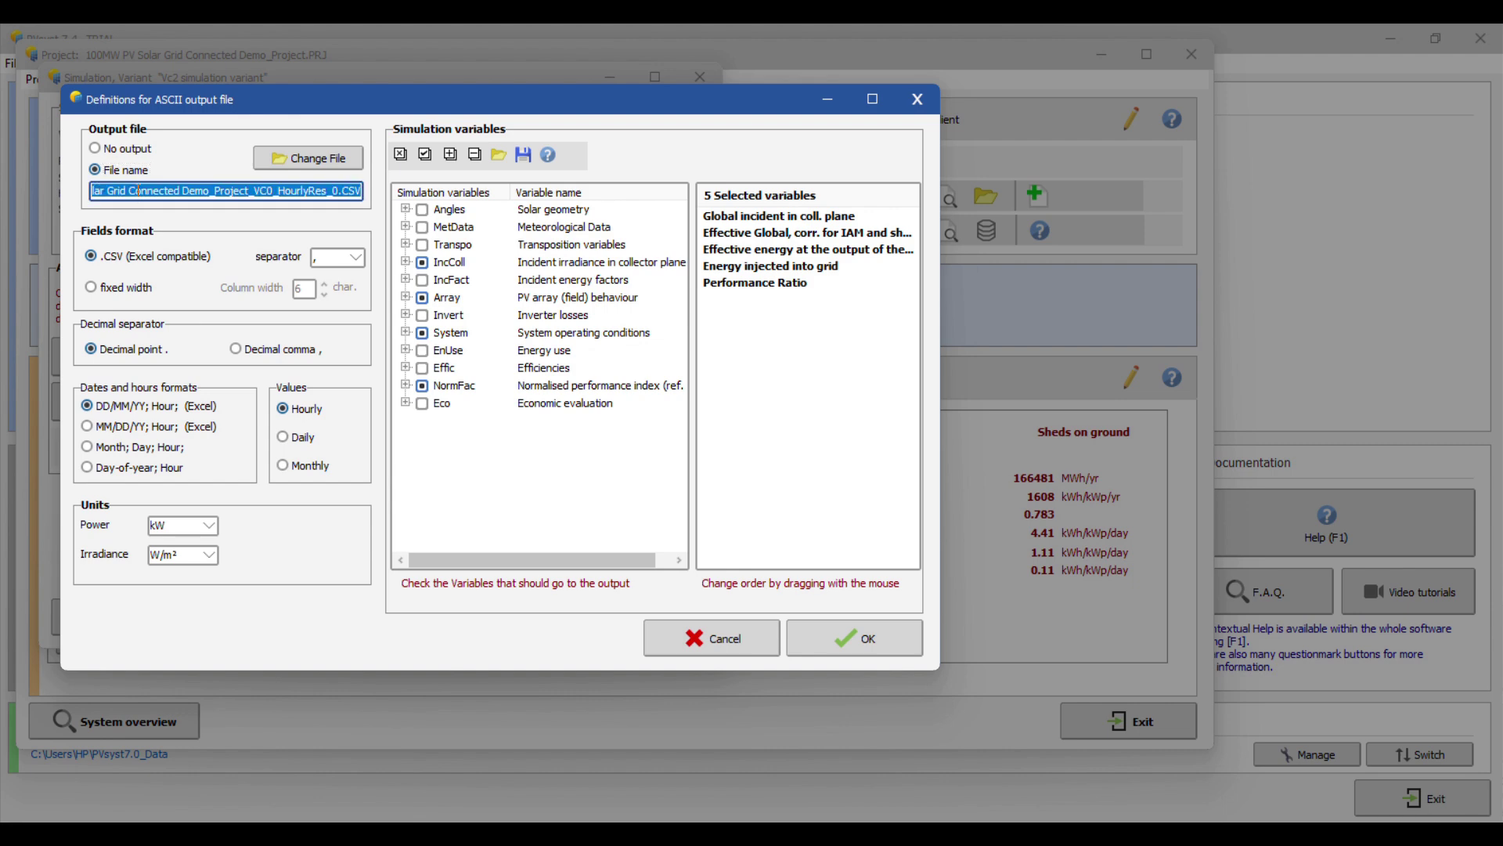
pyautogui.write('Timeserie')
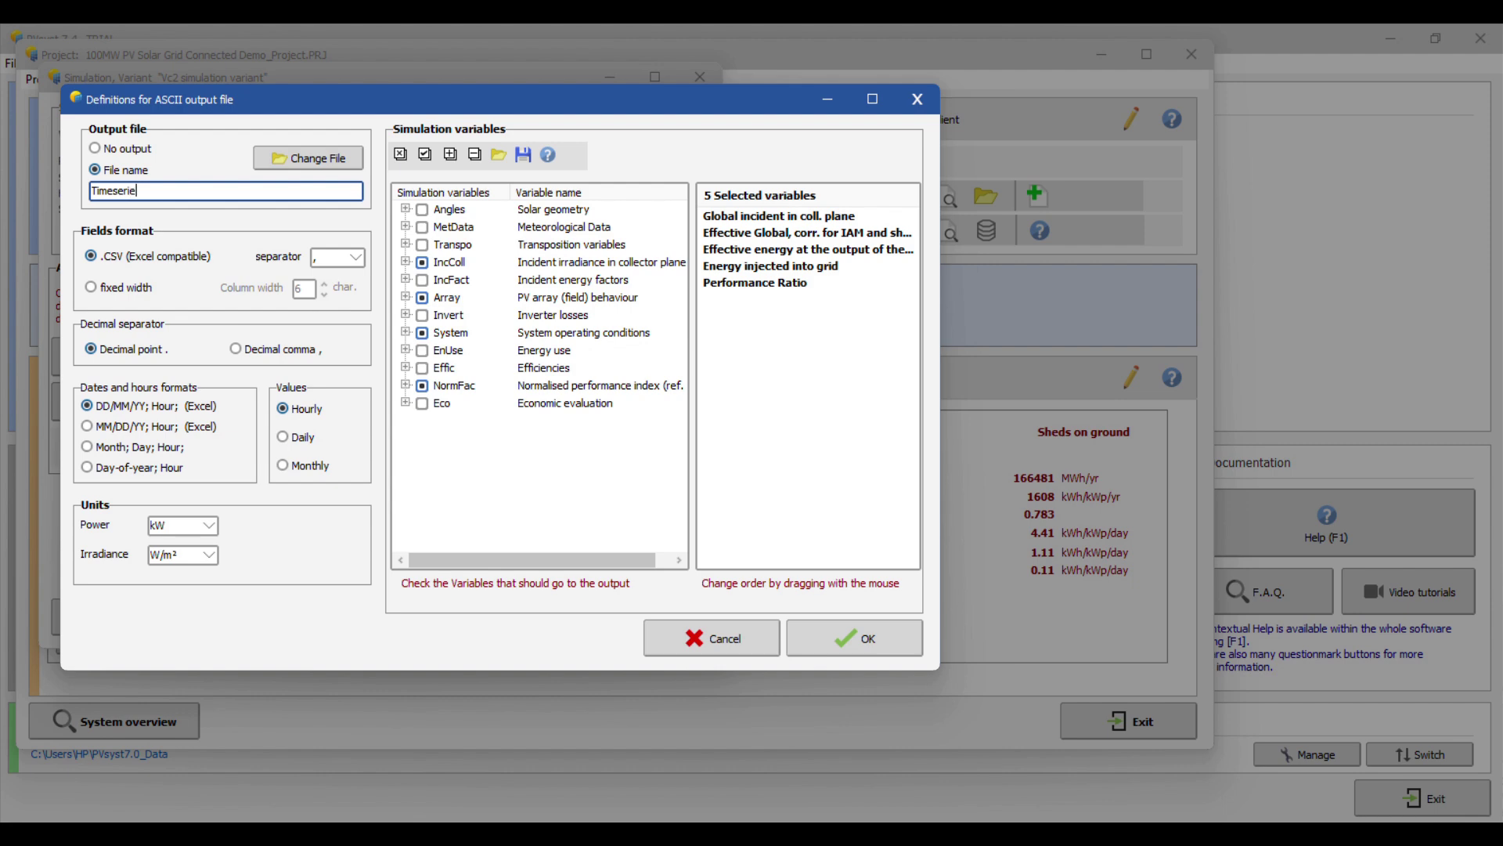
pyautogui.write('s Data')
pyautogui.click(825, 404)
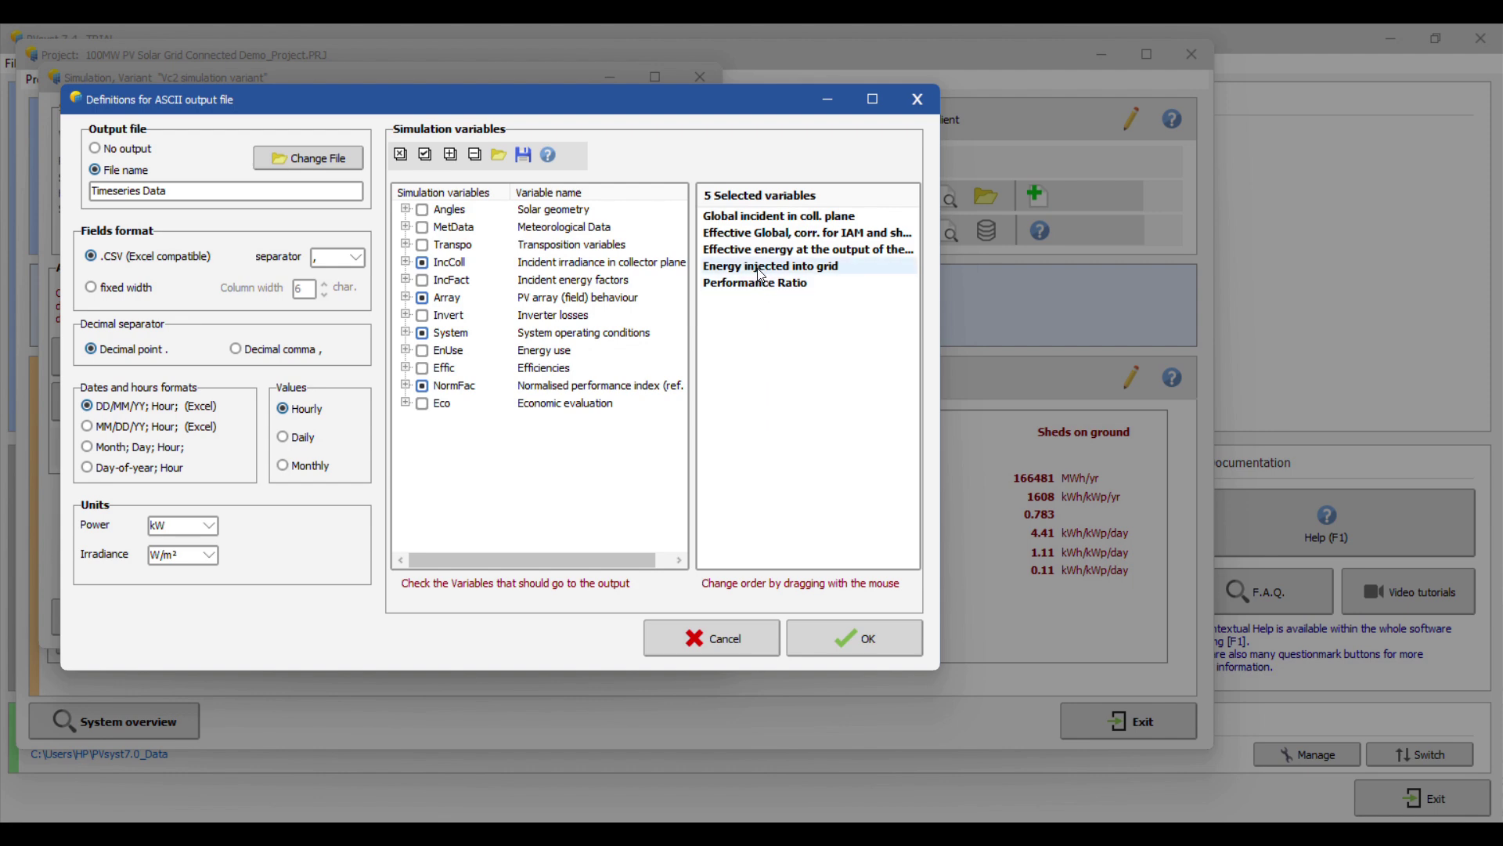
pyautogui.click(761, 272)
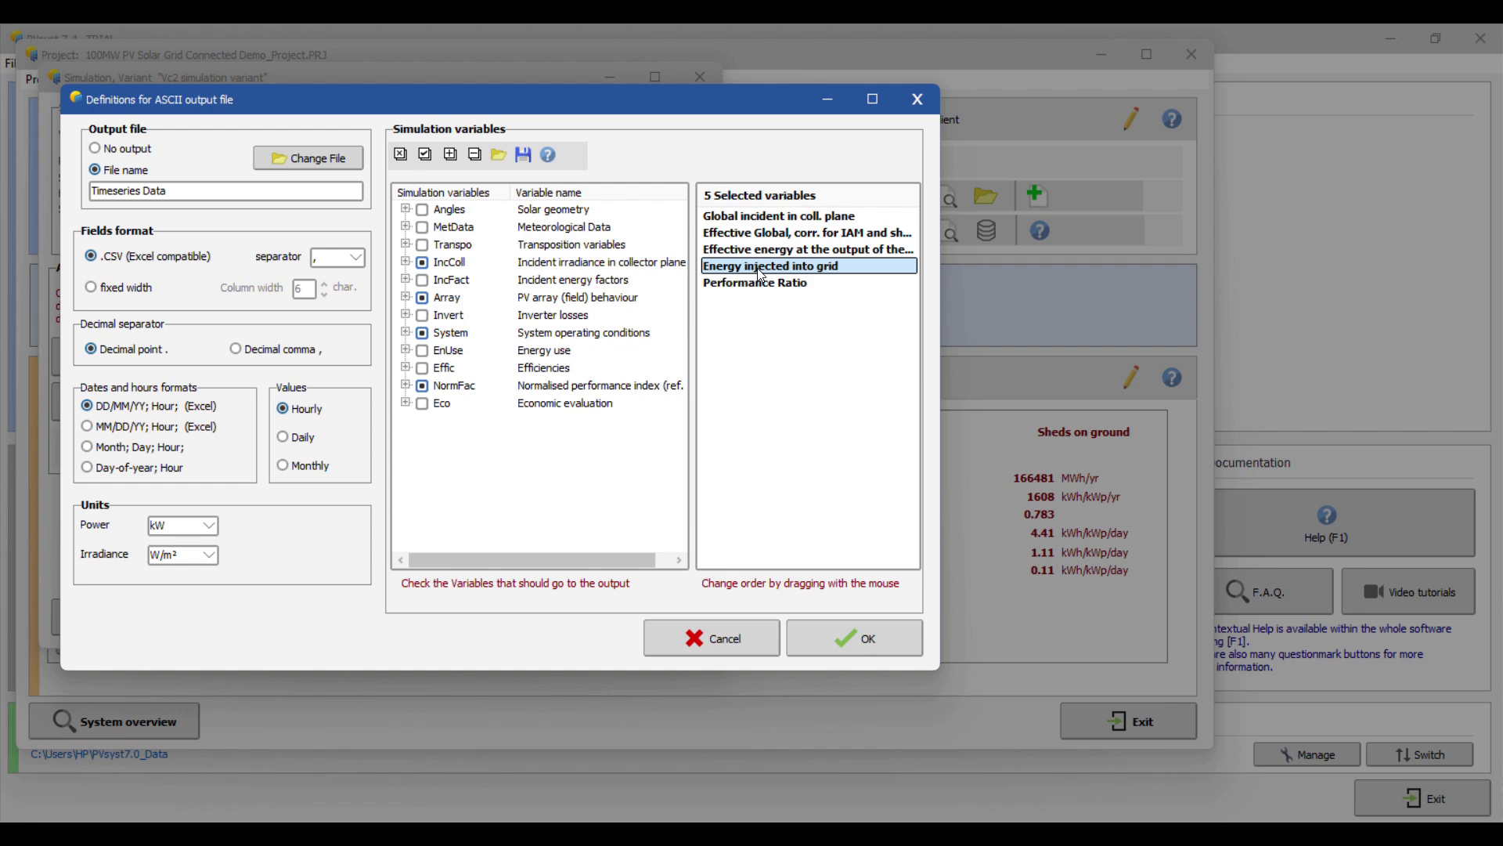
pyautogui.click(314, 161)
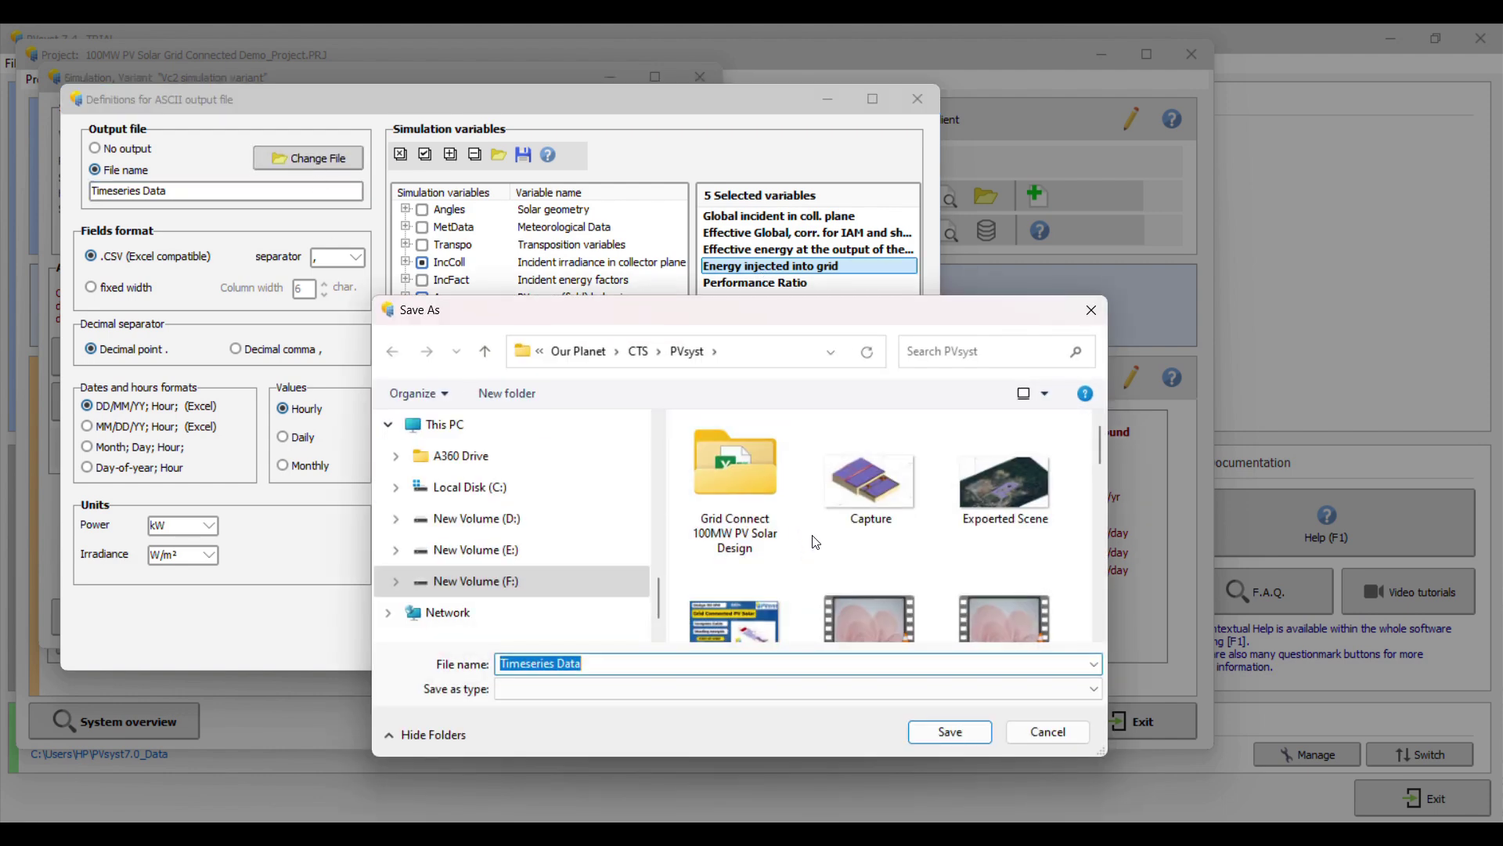
# - Create and open the '100MW Timesries Data of GIE' folder as the save location
pyautogui.rightClick(816, 557)
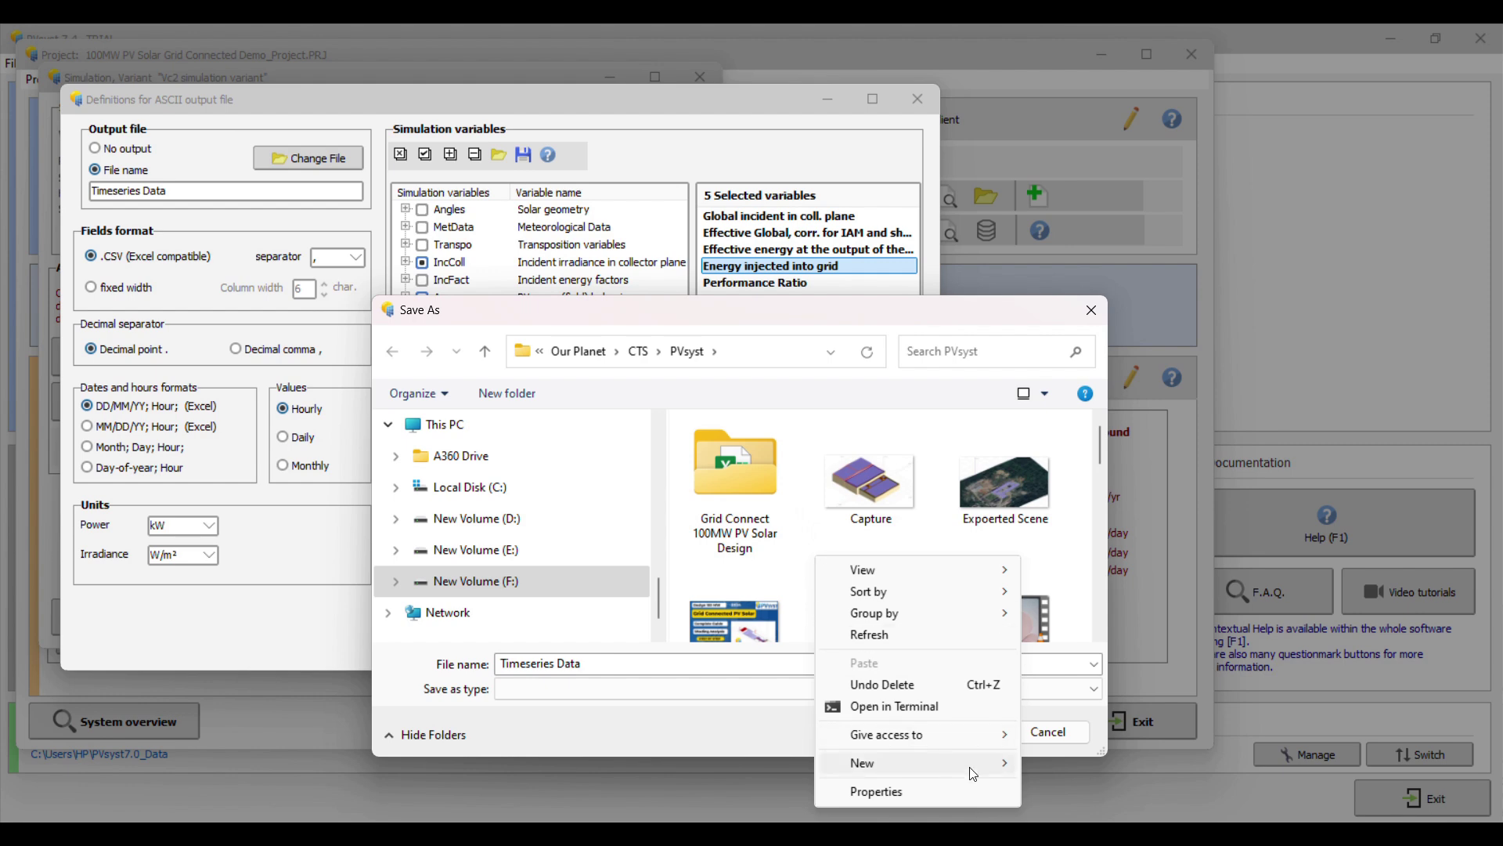
pyautogui.moveTo(894, 762)
pyautogui.click(1116, 500)
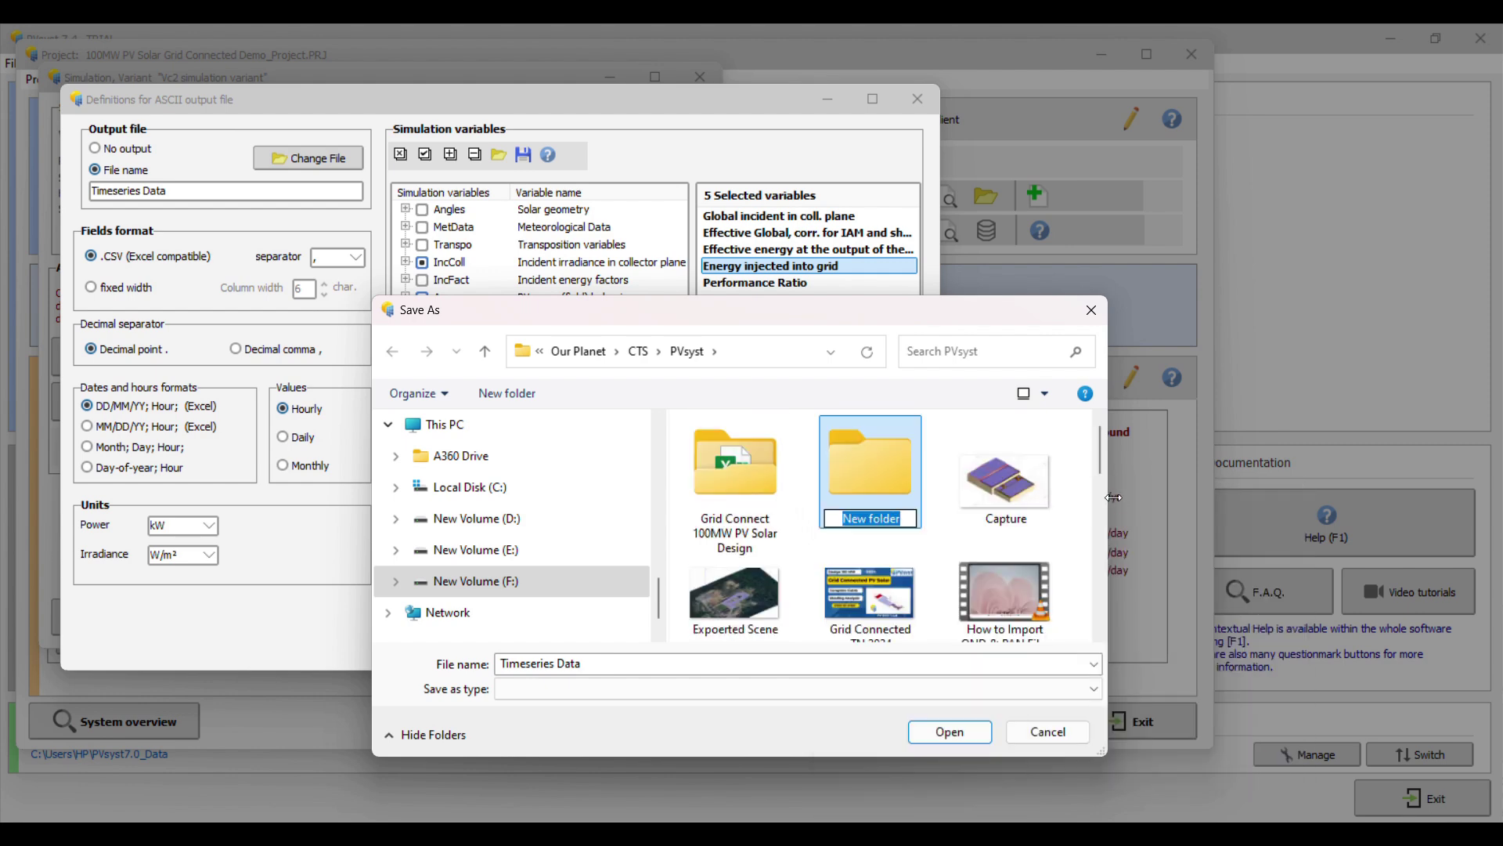
pyautogui.write('100MW')
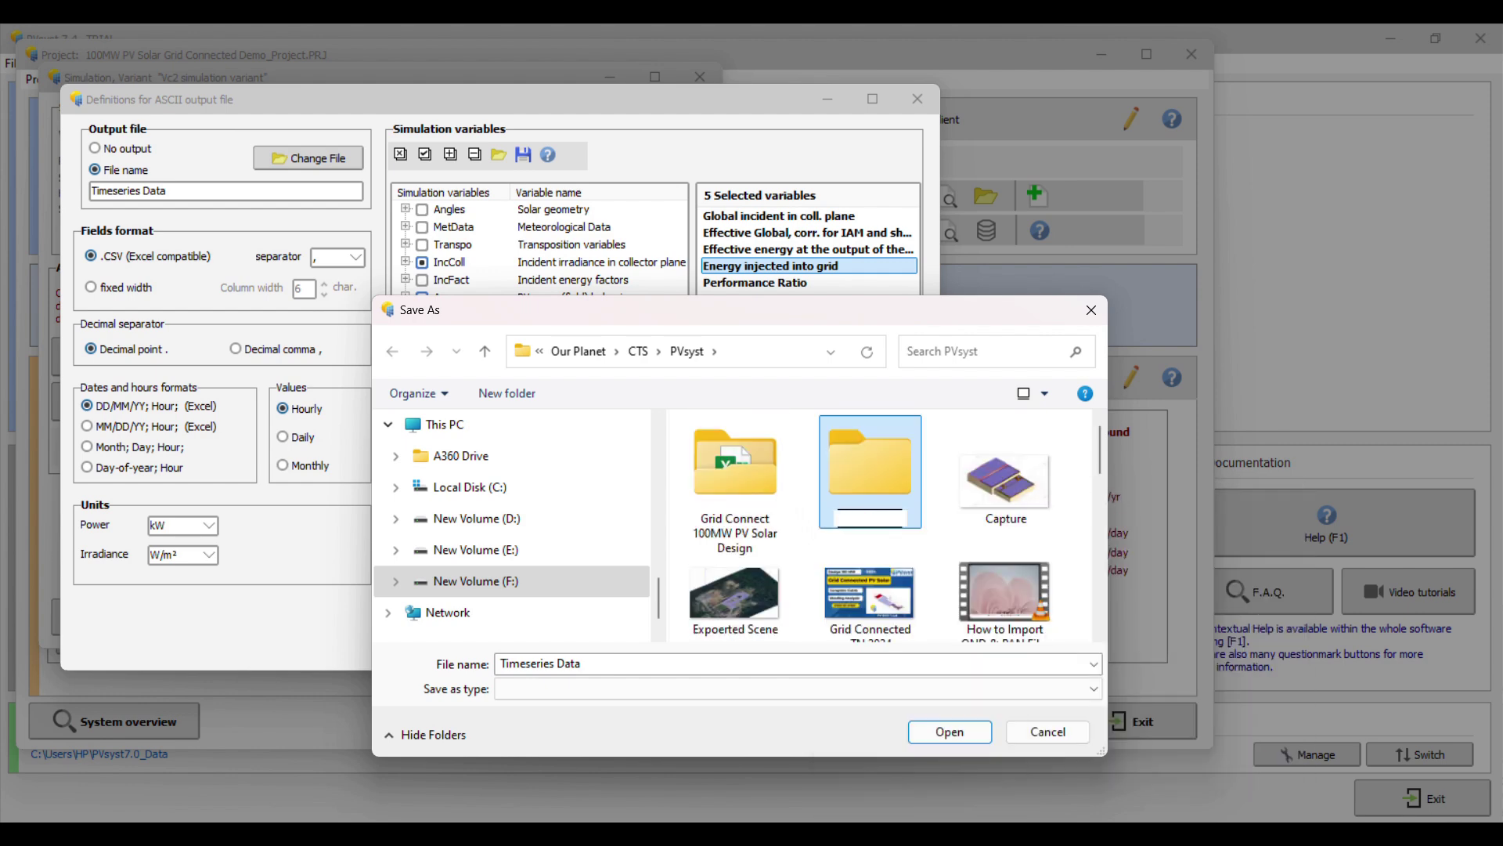
pyautogui.write(' Times')
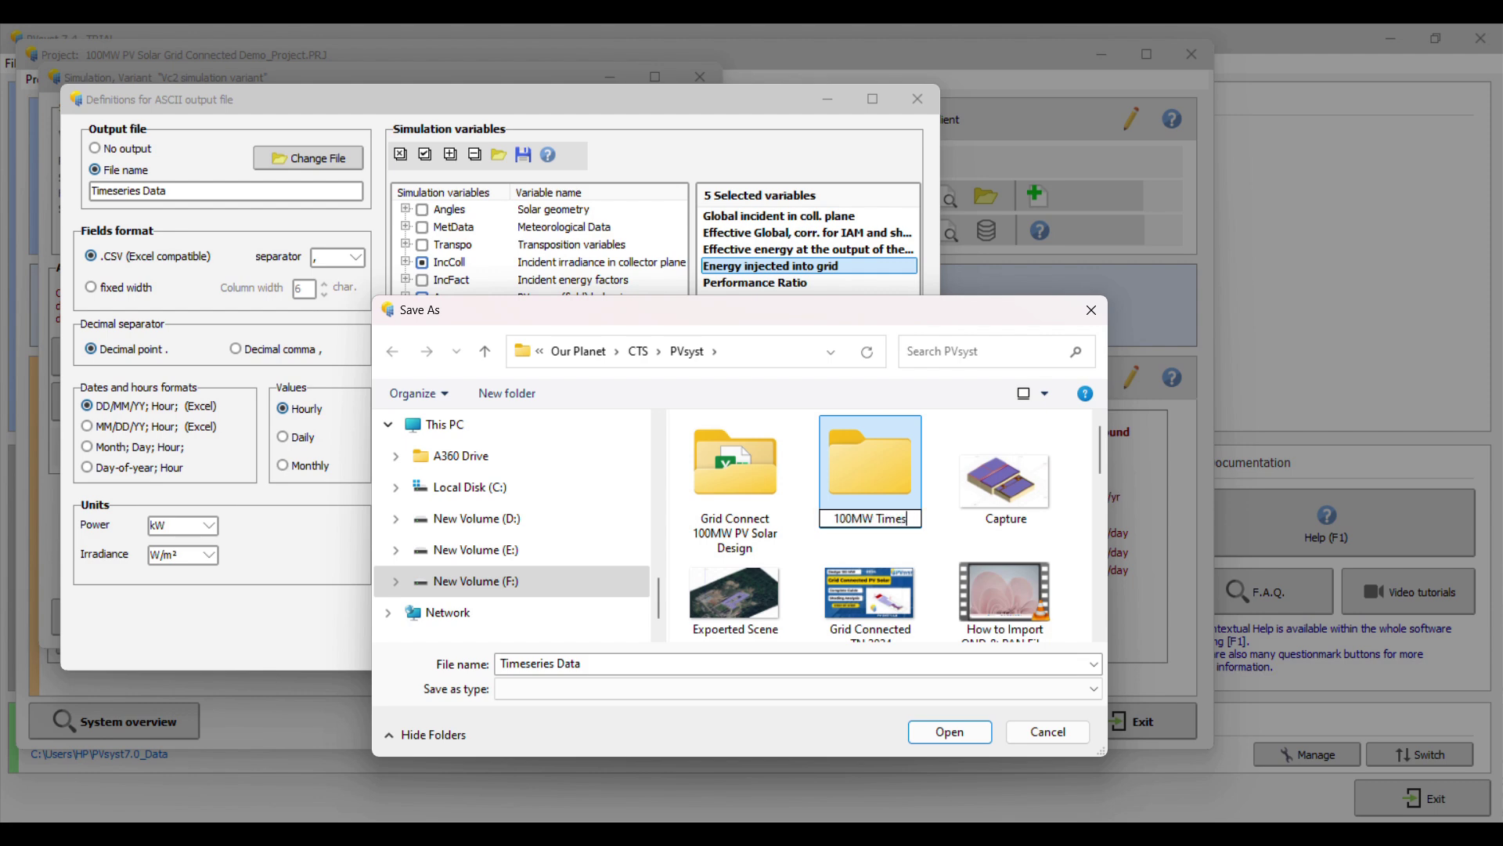
pyautogui.write('ries Data ')
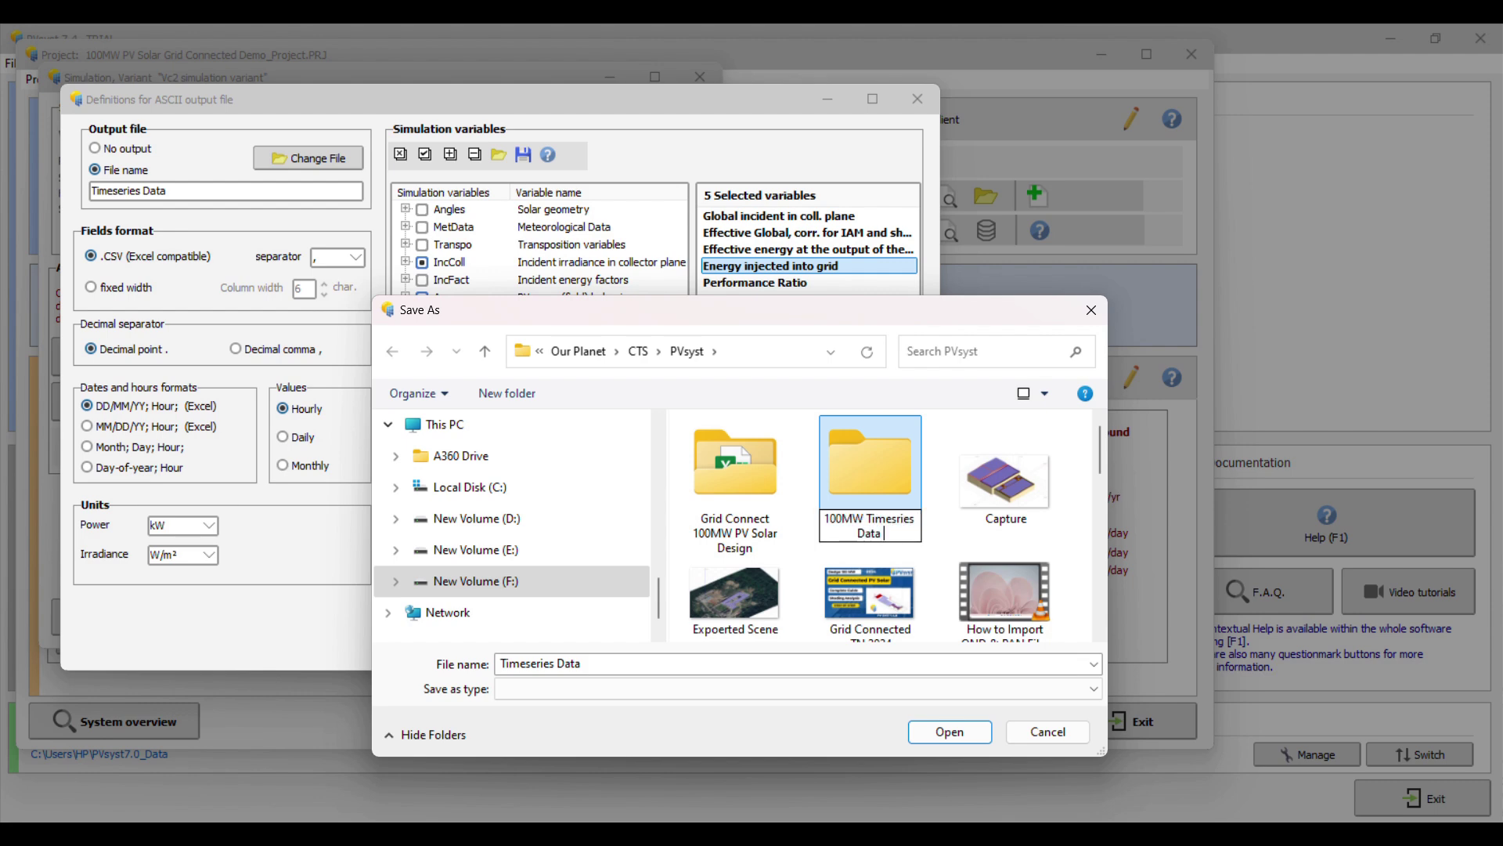
pyautogui.write('of ')
pyautogui.write('GIE')
pyautogui.press('Return')
pyautogui.click(726, 472)
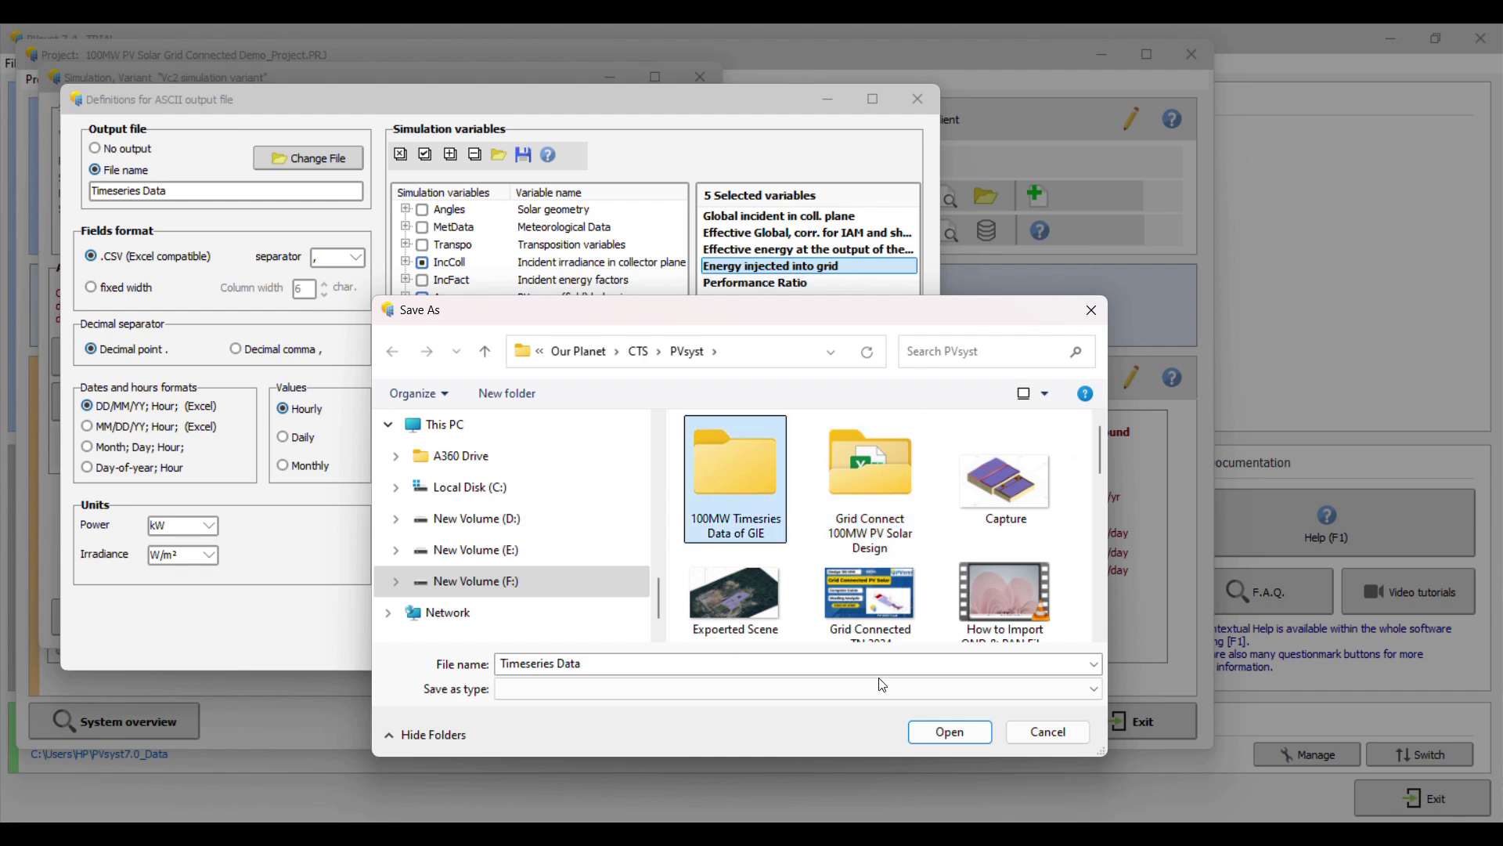
pyautogui.click(947, 734)
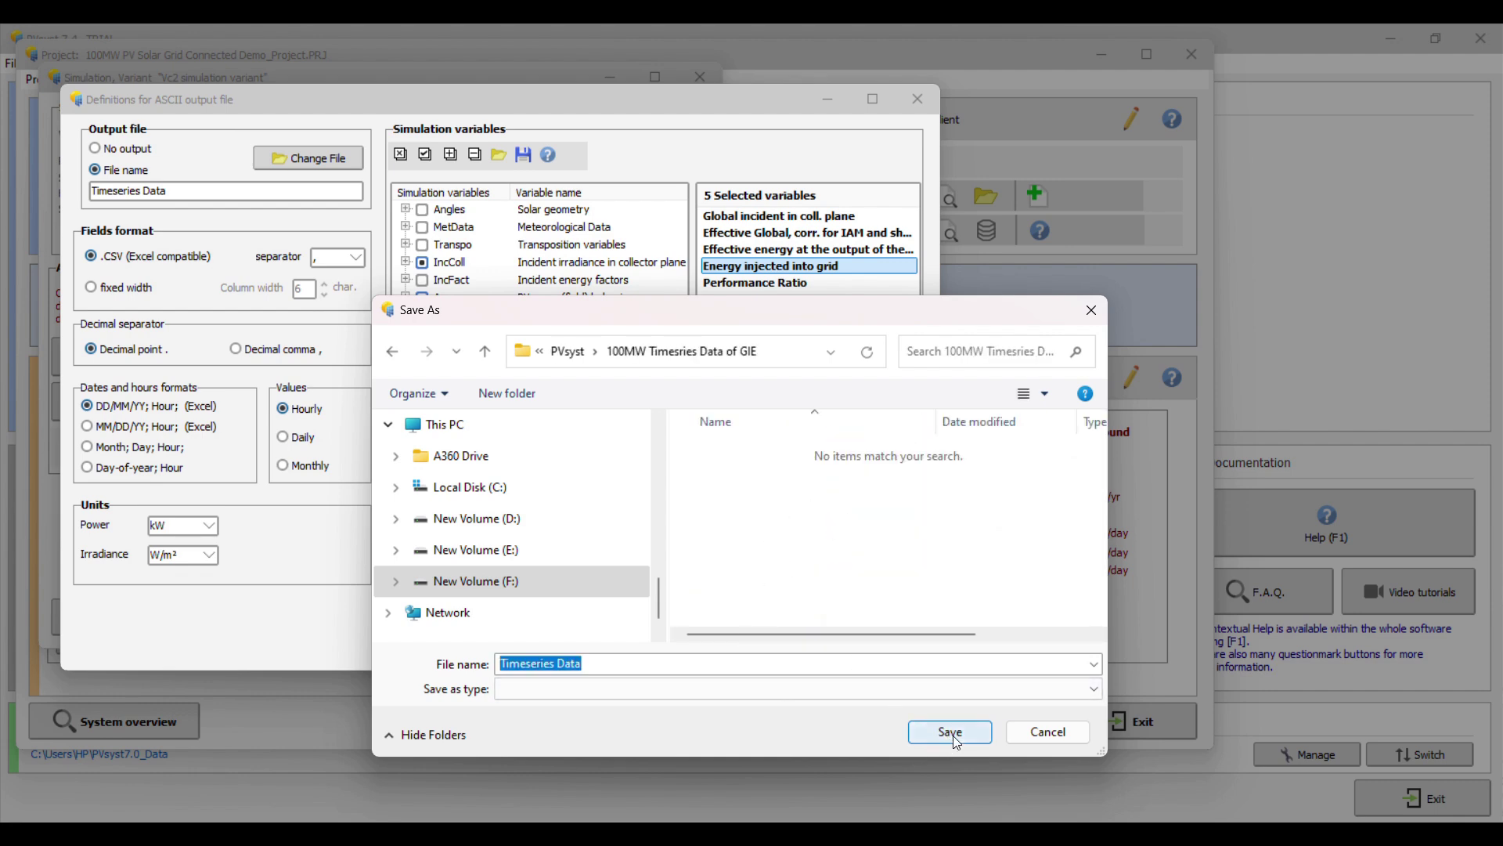
# - Save the output as 'Timeseries Data_100MW.CSV' and accept the output file definitions
pyautogui.click(587, 664)
pyautogui.write('_')
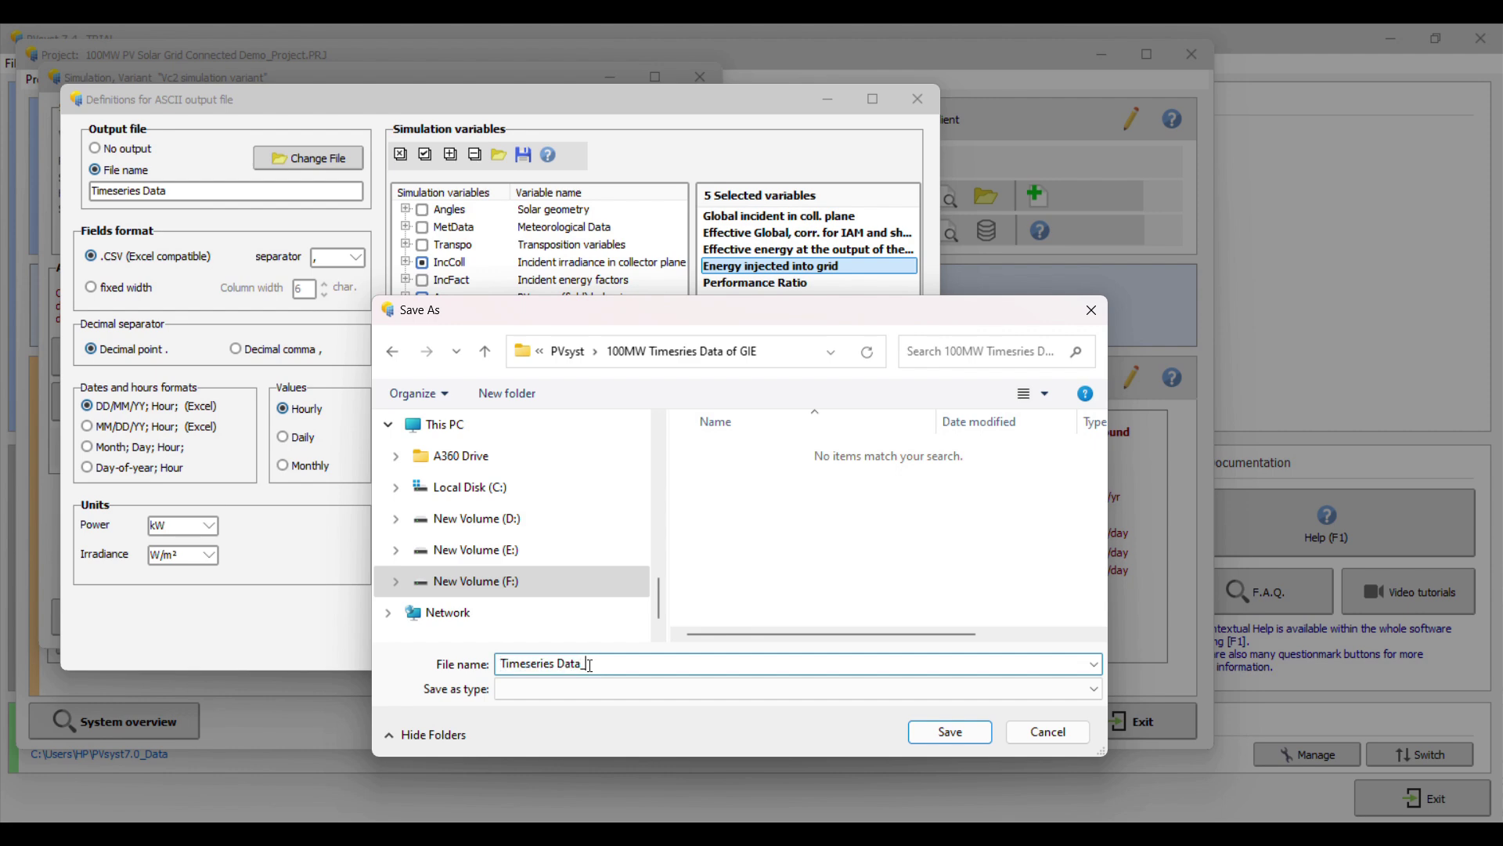
pyautogui.write('100MW')
pyautogui.click(967, 734)
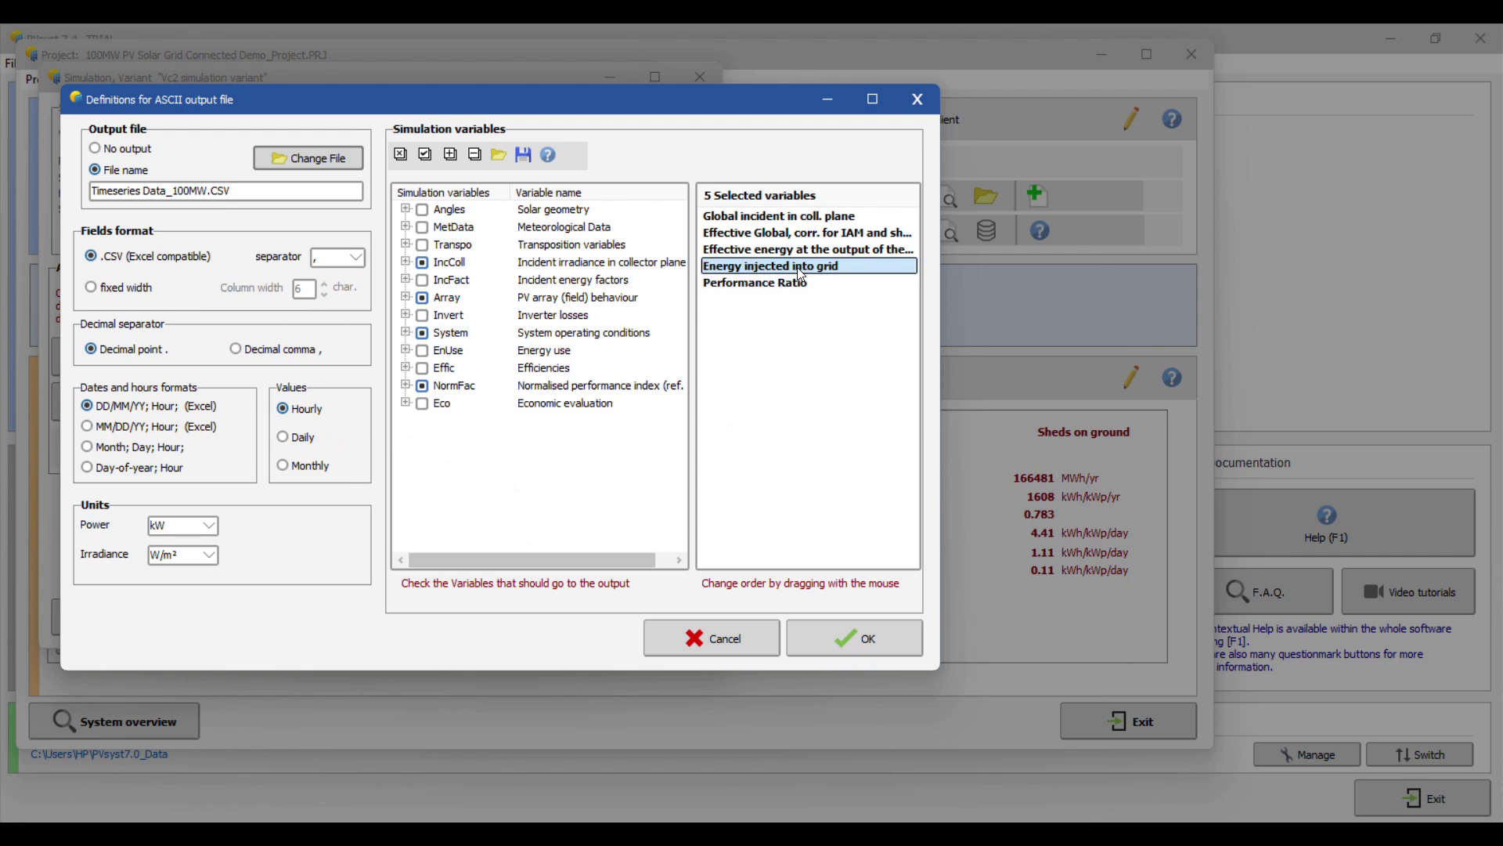
pyautogui.click(847, 648)
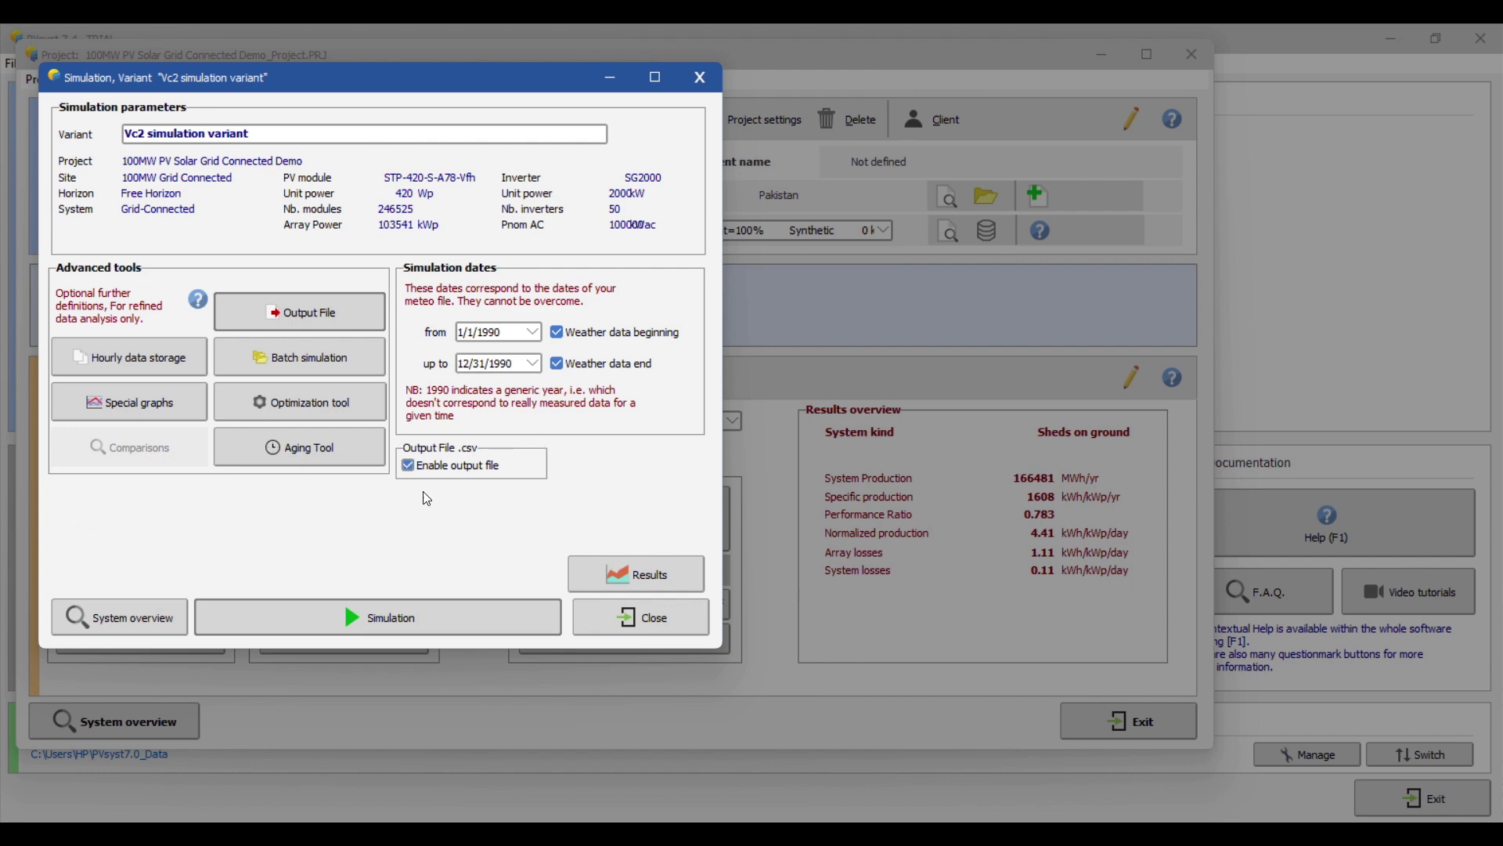
# - Rerun the simulation and dismiss the notice that Timeseries Data_100MW.CSV was created
pyautogui.click(401, 620)
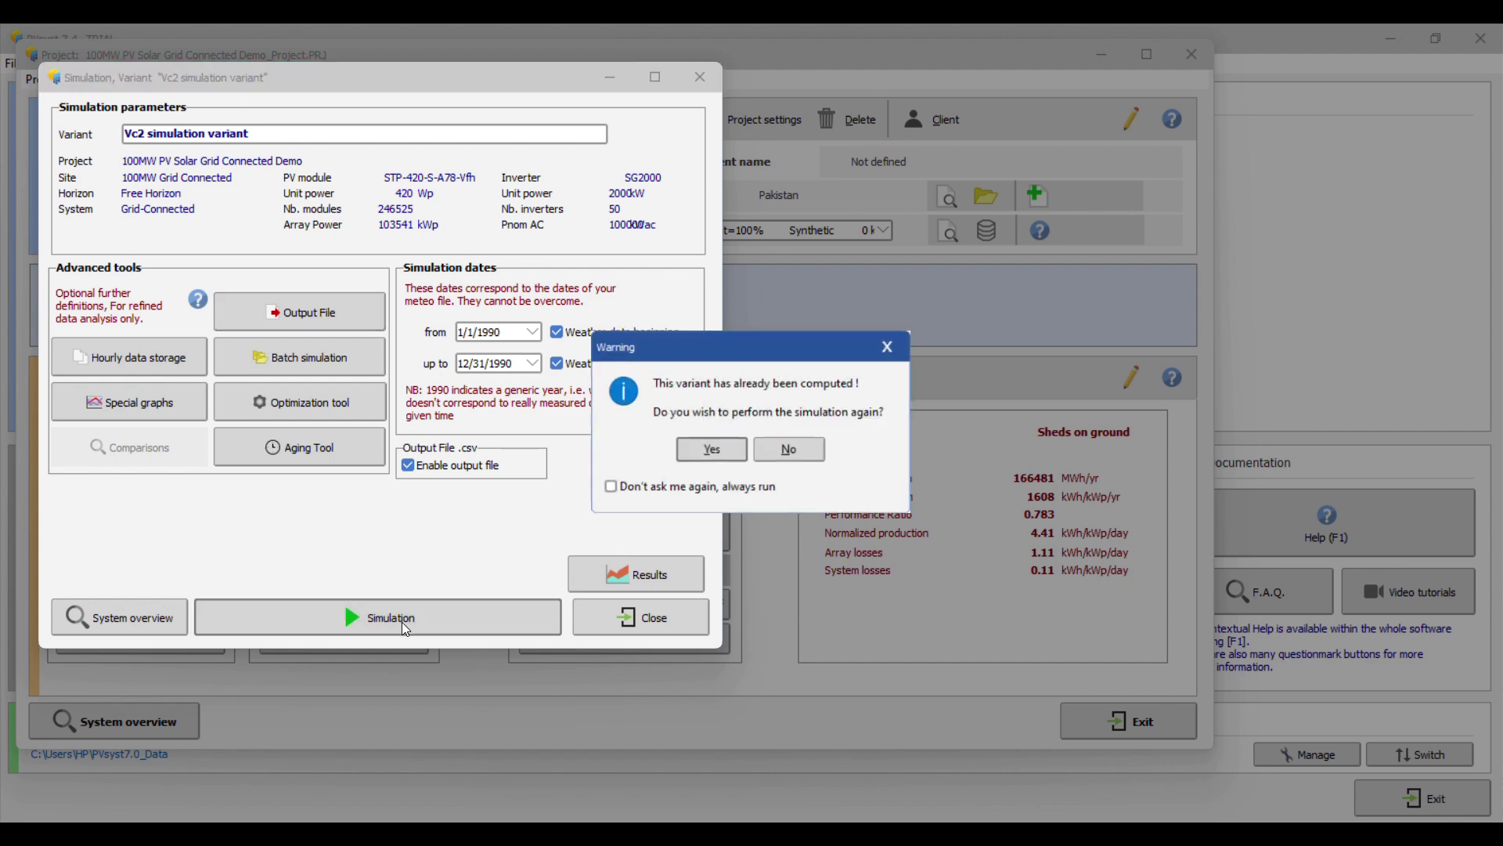
pyautogui.click(712, 452)
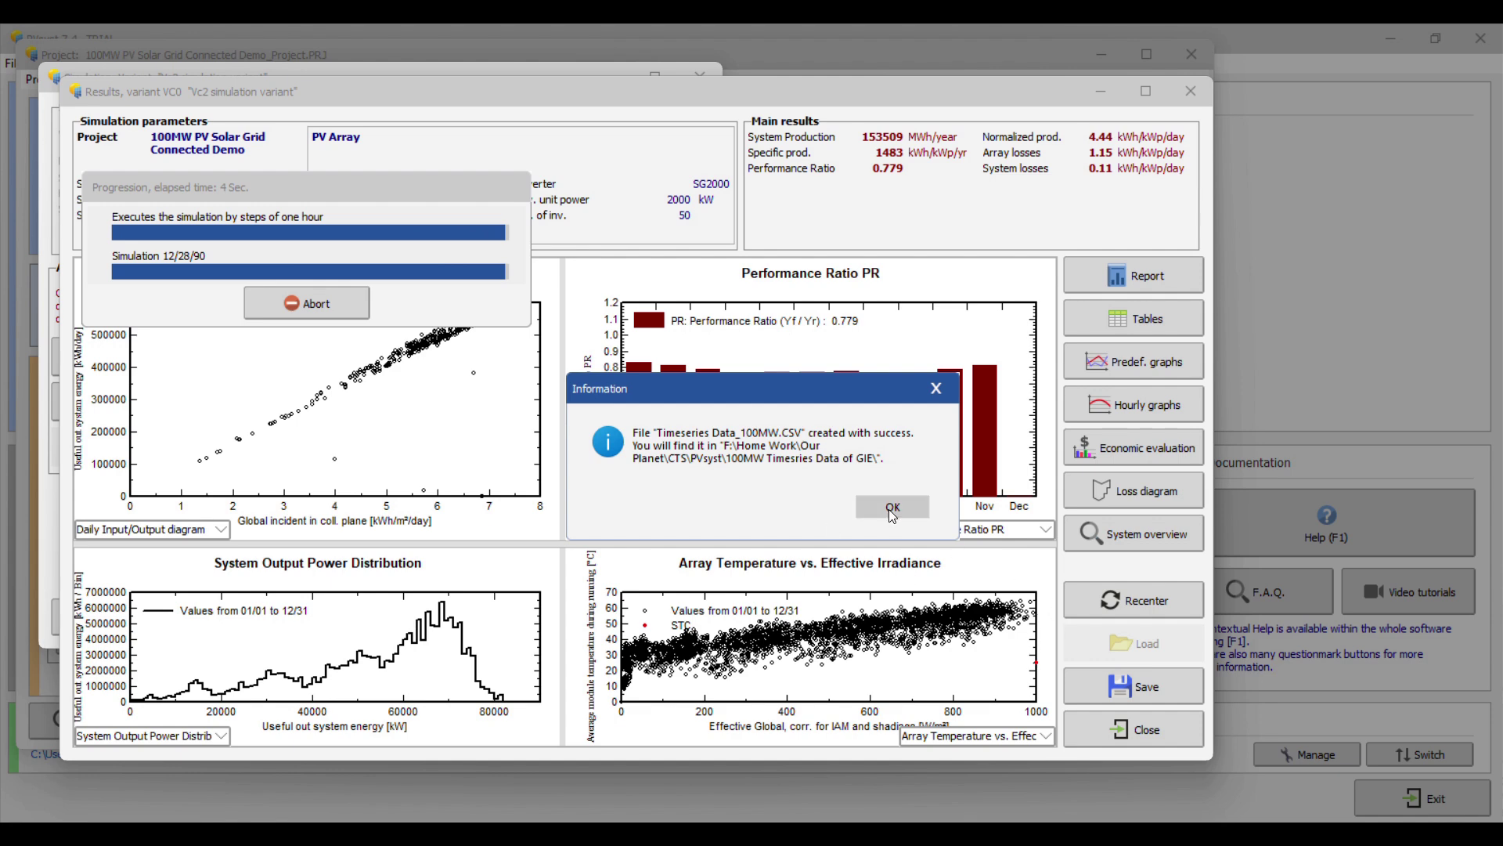
pyautogui.click(888, 509)
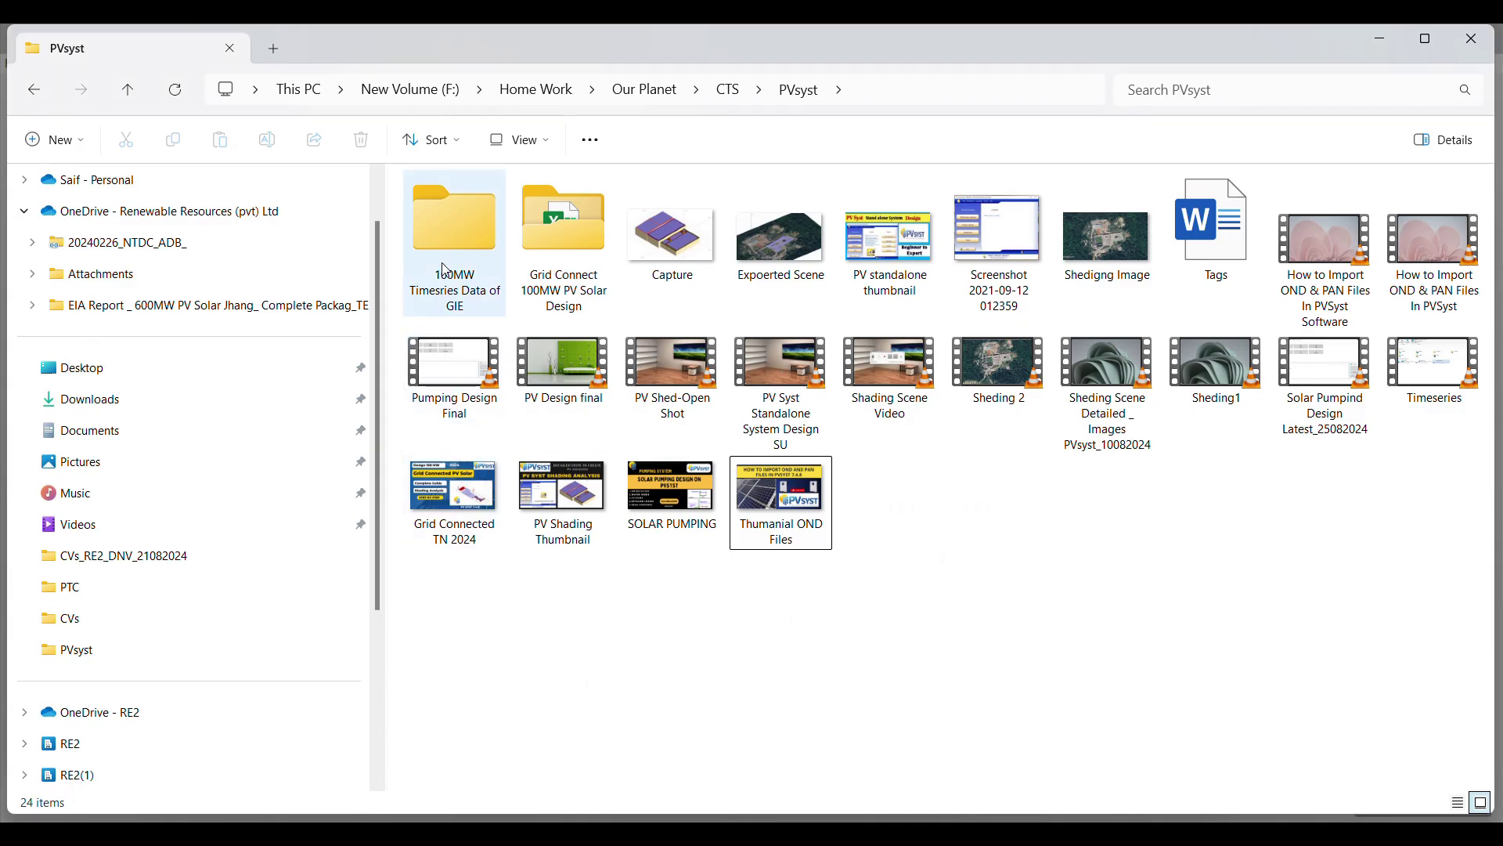
# - Open Timeseries Data_100MW in Excel from its GIE folder and widen the date column
pyautogui.doubleClick(444, 271)
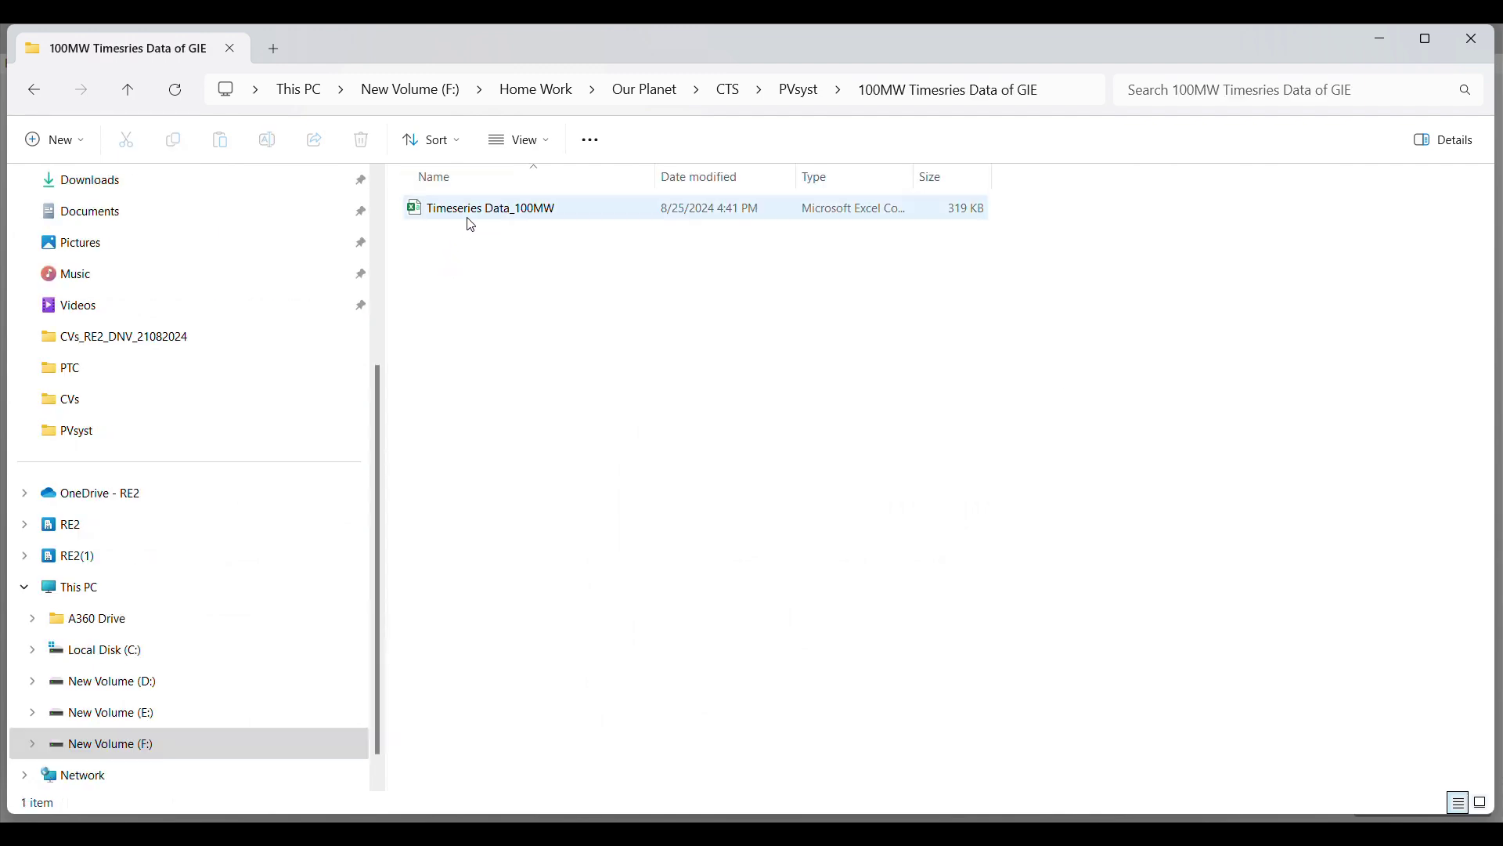
pyautogui.doubleClick(484, 221)
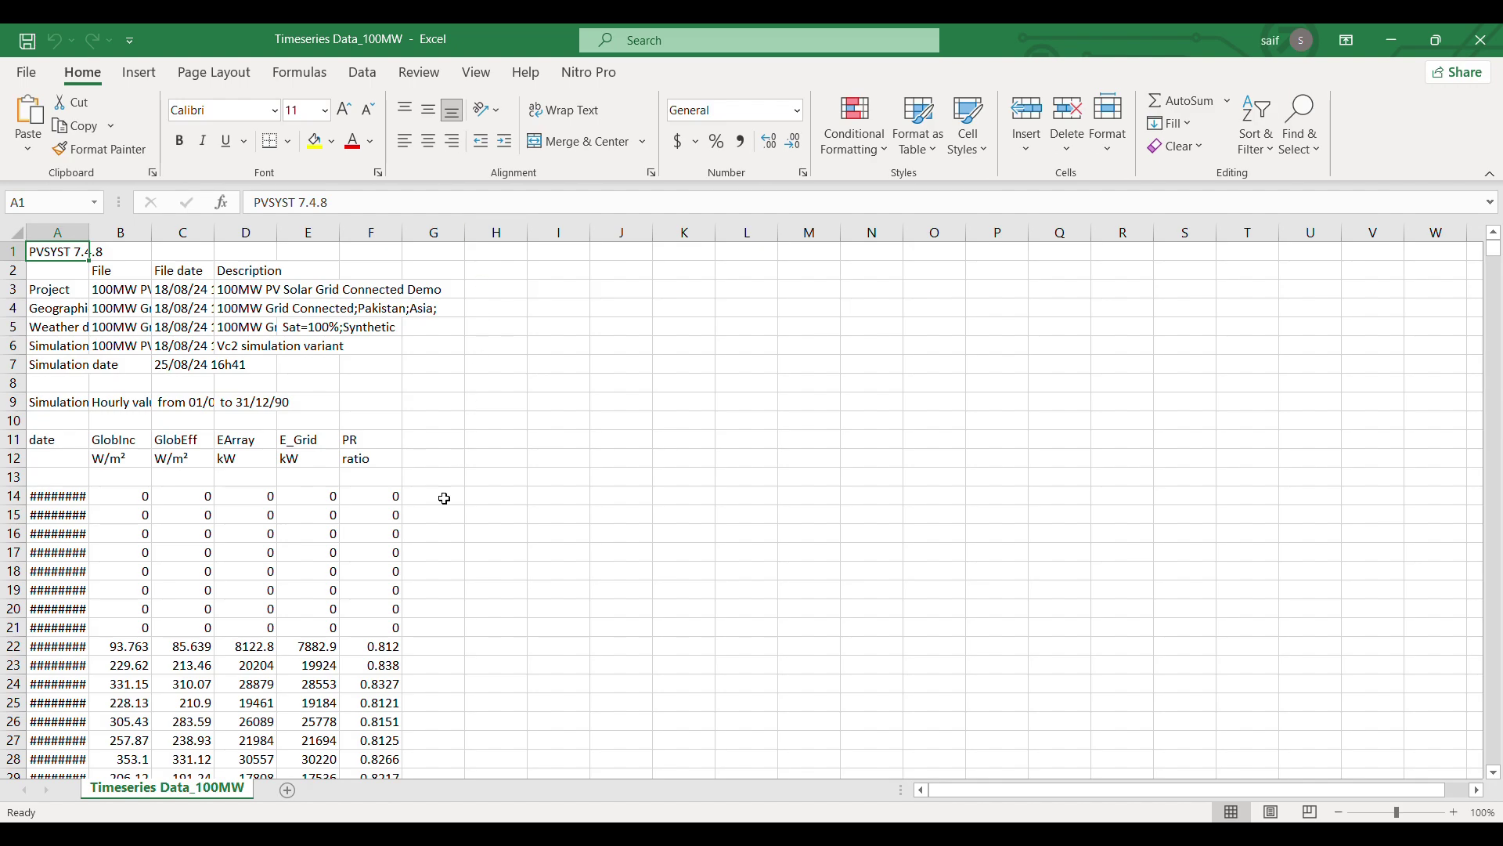
pyautogui.doubleClick(88, 232)
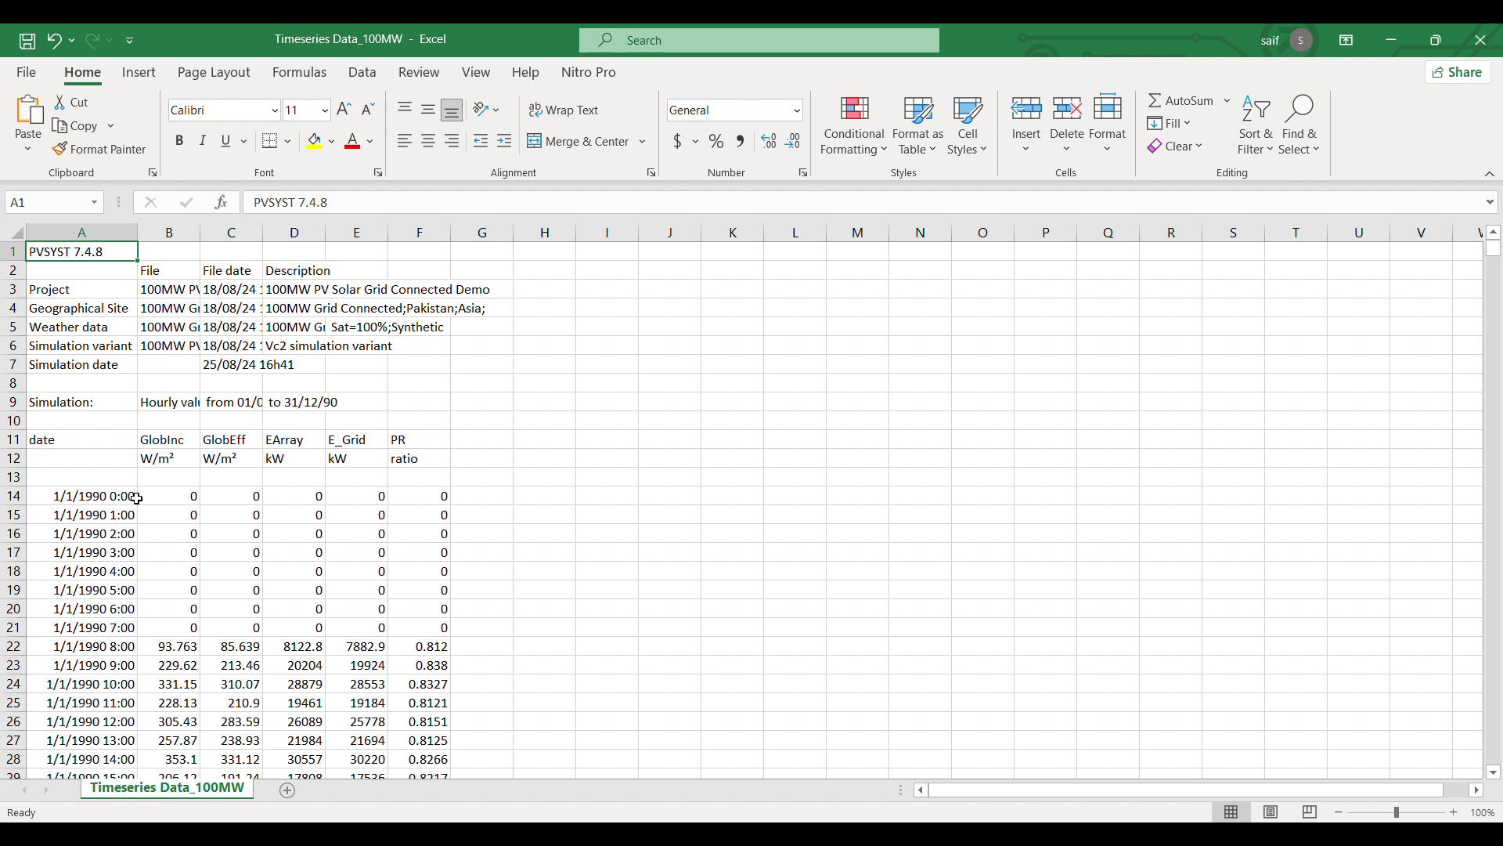
pyautogui.scroll(-1, 166, 560)
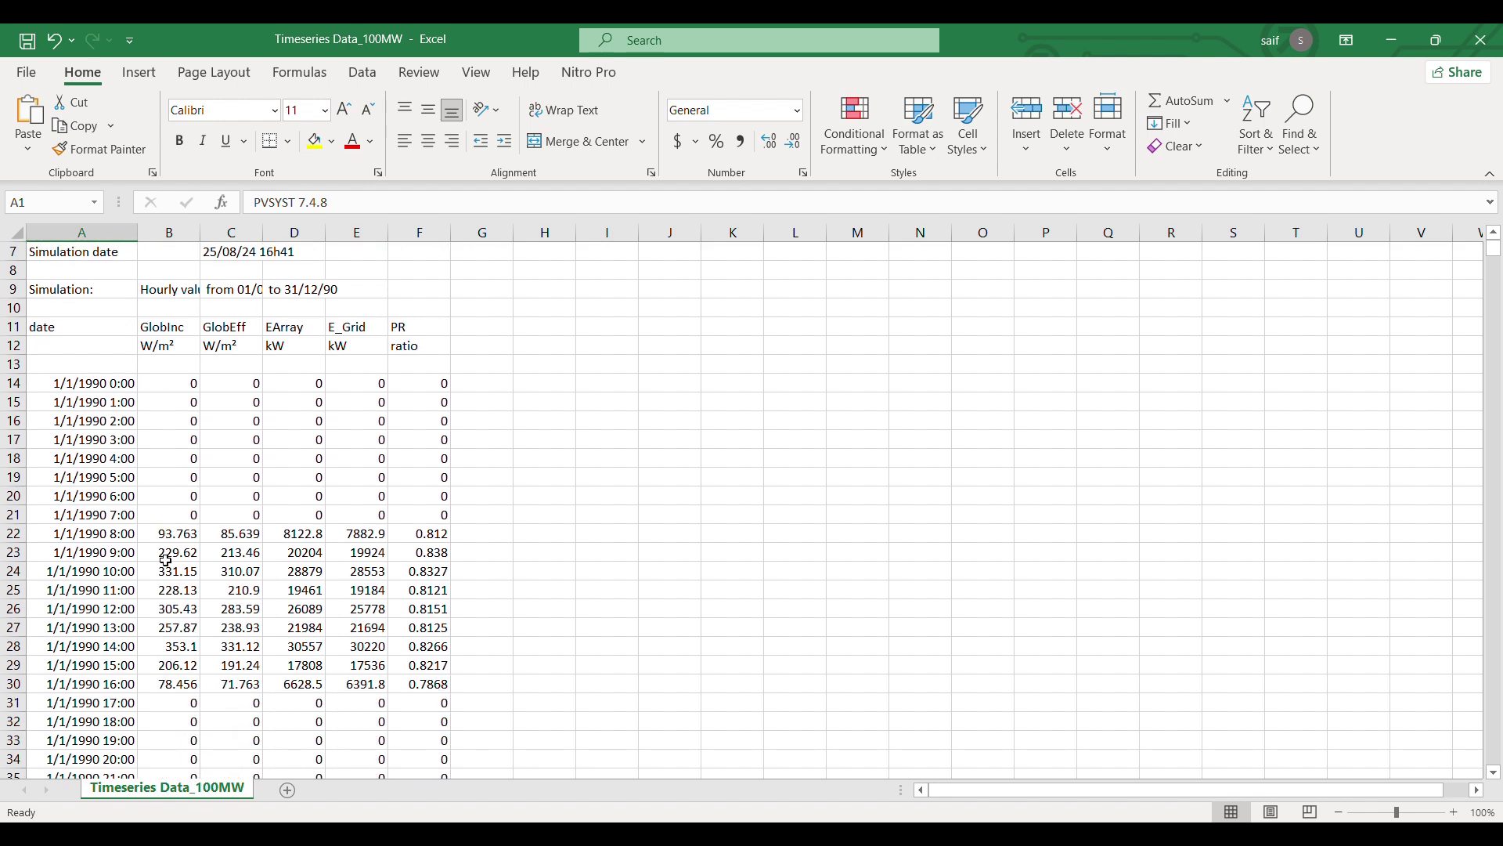
pyautogui.scroll(-2, 165, 562)
pyautogui.scroll(-2, 213, 620)
pyautogui.scroll(-2, 213, 622)
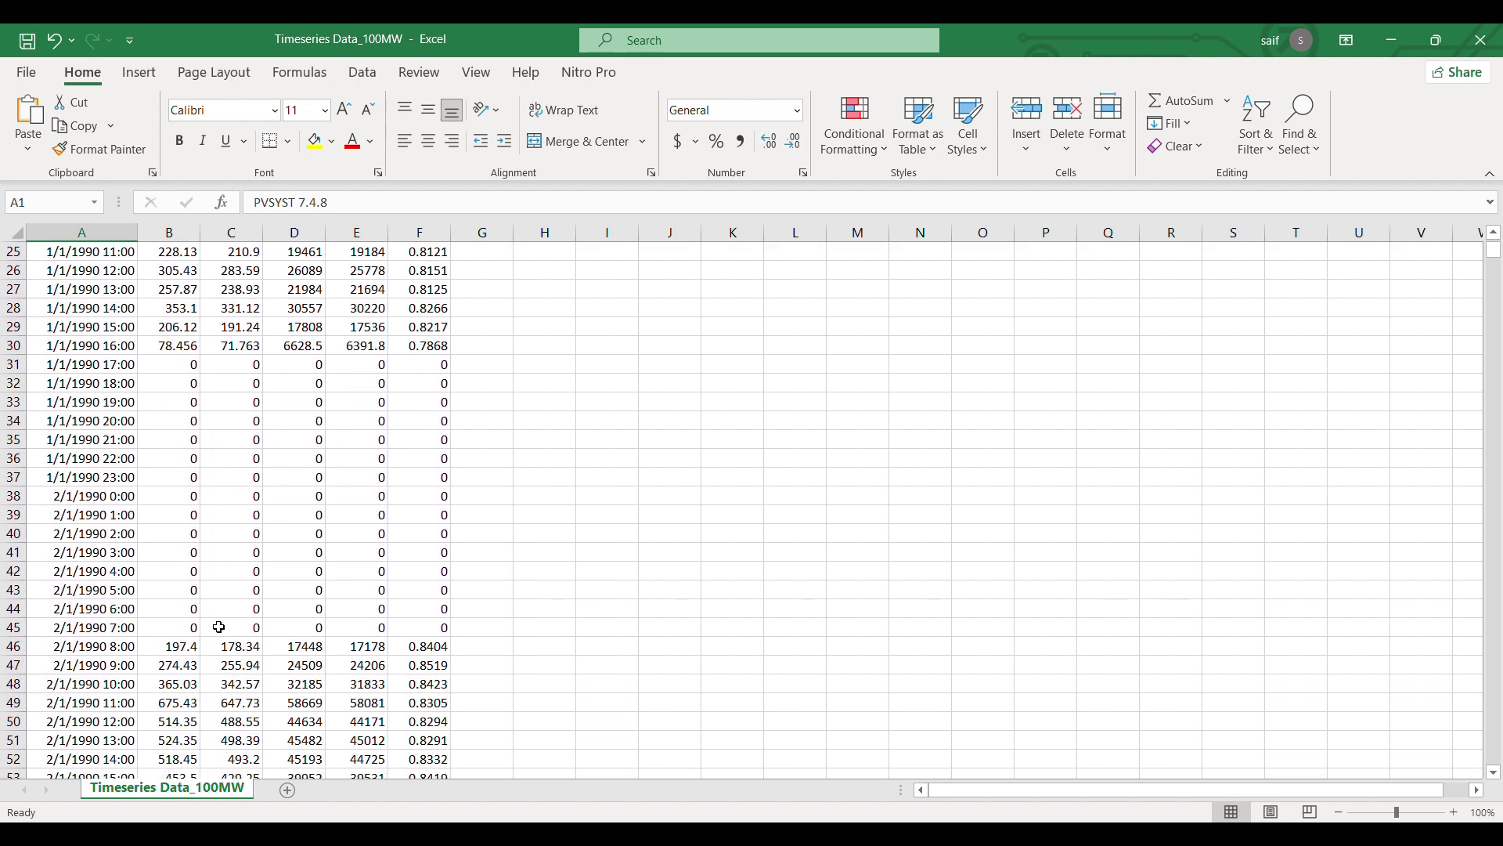
pyautogui.scroll(-2, 215, 622)
pyautogui.scroll(-1, 218, 626)
pyautogui.scroll(-5, 218, 626)
pyautogui.scroll(-9, 219, 626)
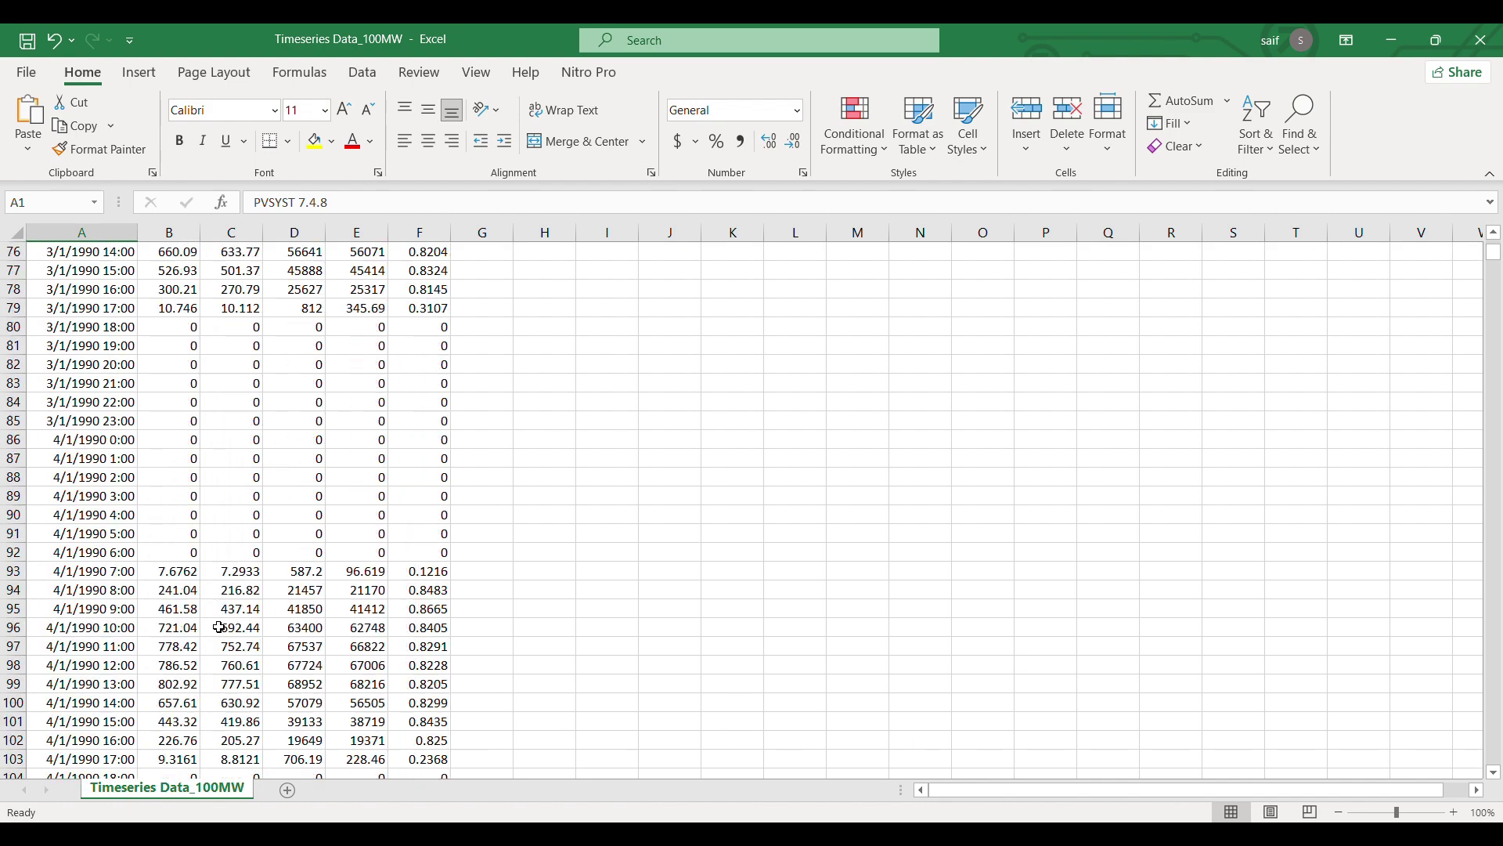
pyautogui.scroll(-10, 219, 625)
pyautogui.scroll(-9, 219, 628)
pyautogui.scroll(-11, 220, 628)
pyautogui.scroll(-12, 220, 627)
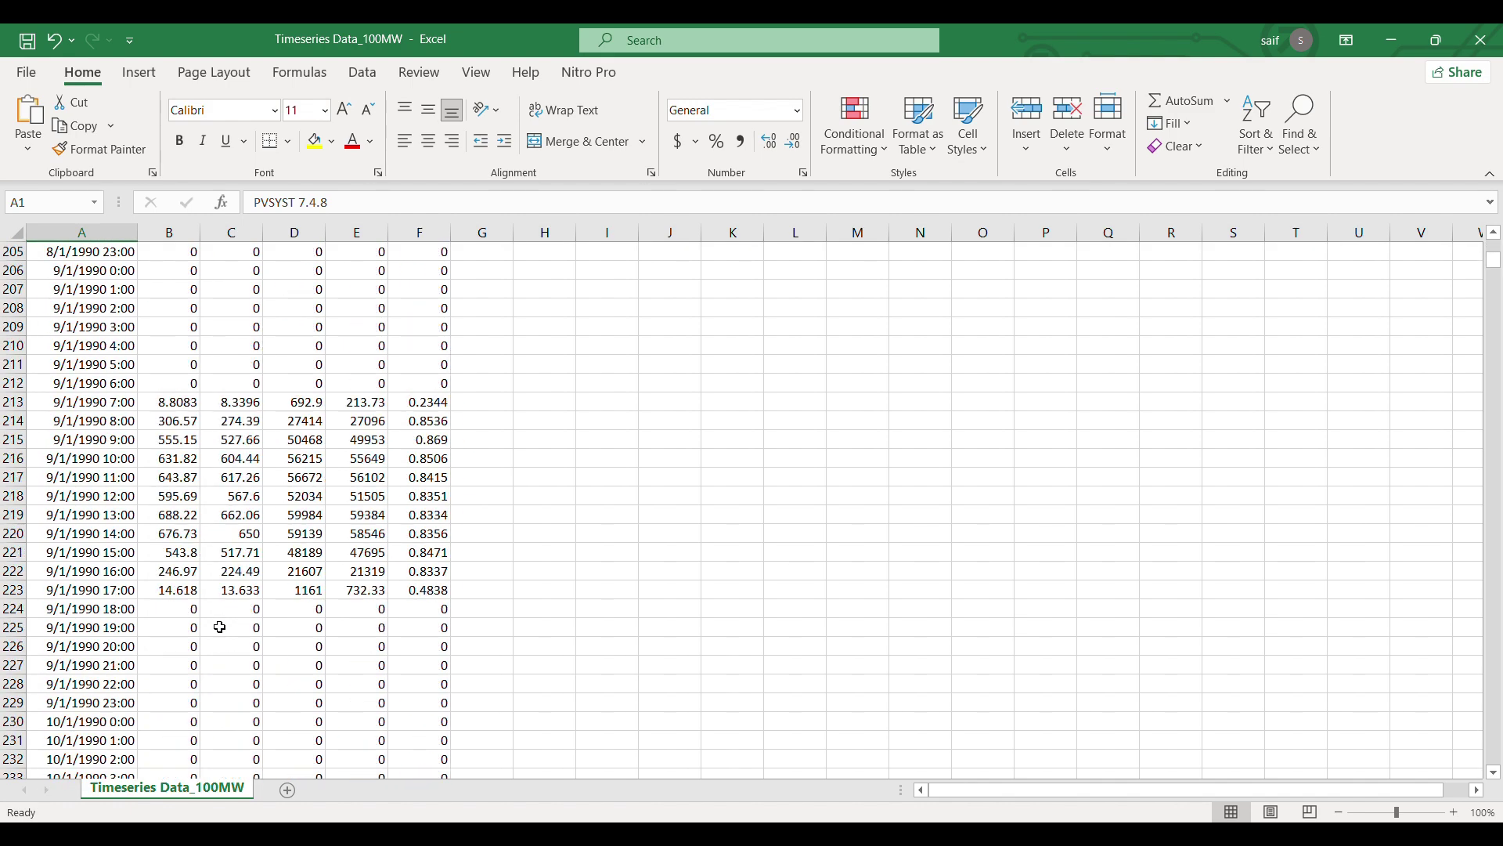
pyautogui.scroll(-7, 220, 627)
pyautogui.scroll(-10, 220, 627)
pyautogui.scroll(-3, 220, 627)
pyautogui.scroll(-2, 220, 627)
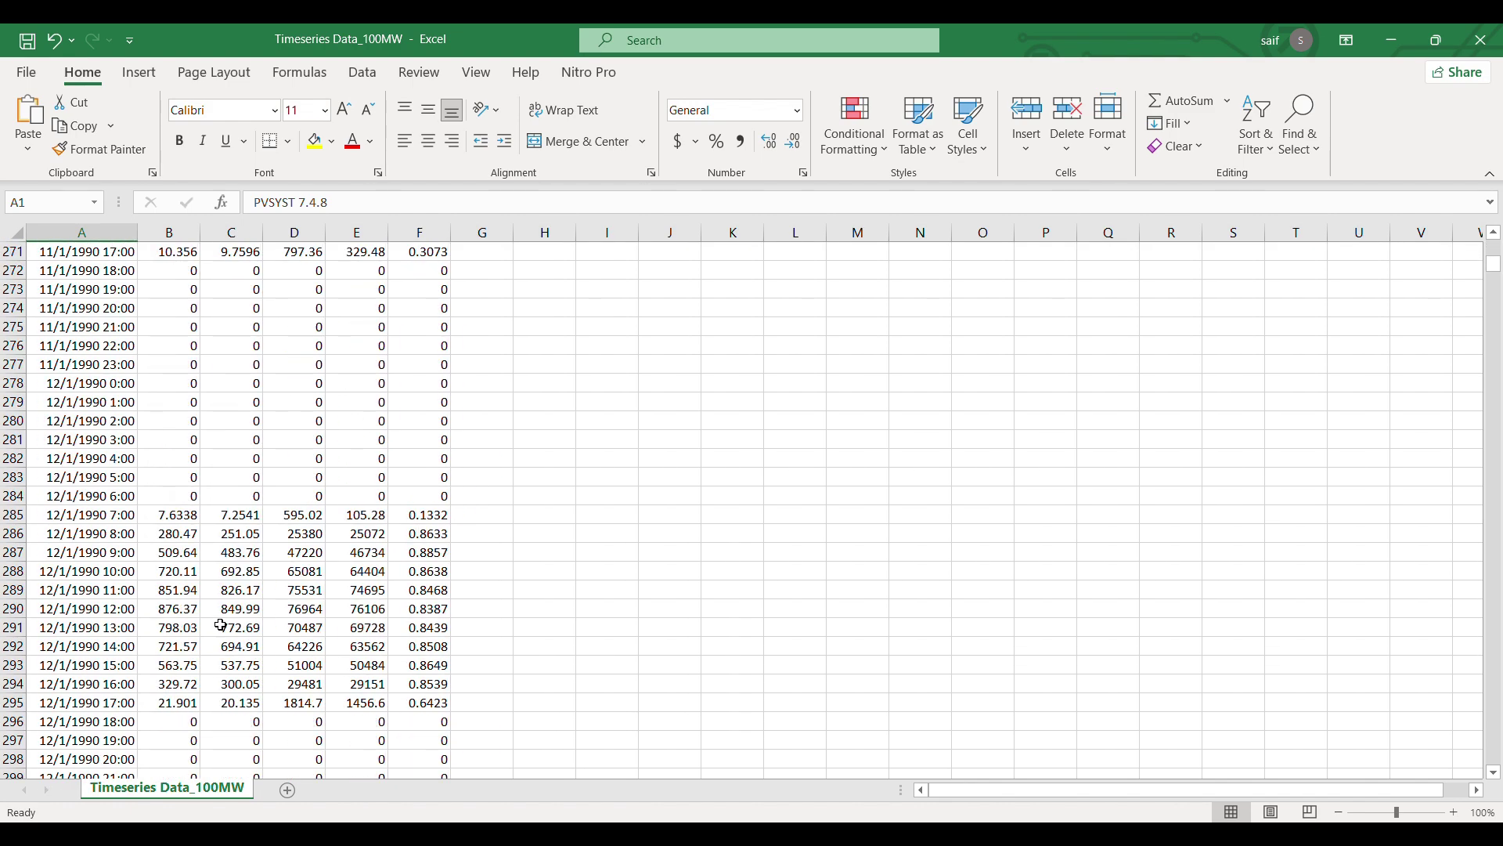
pyautogui.scroll(-5, 220, 626)
pyautogui.scroll(-7, 220, 625)
pyautogui.scroll(-6, 220, 625)
pyautogui.scroll(-6, 219, 624)
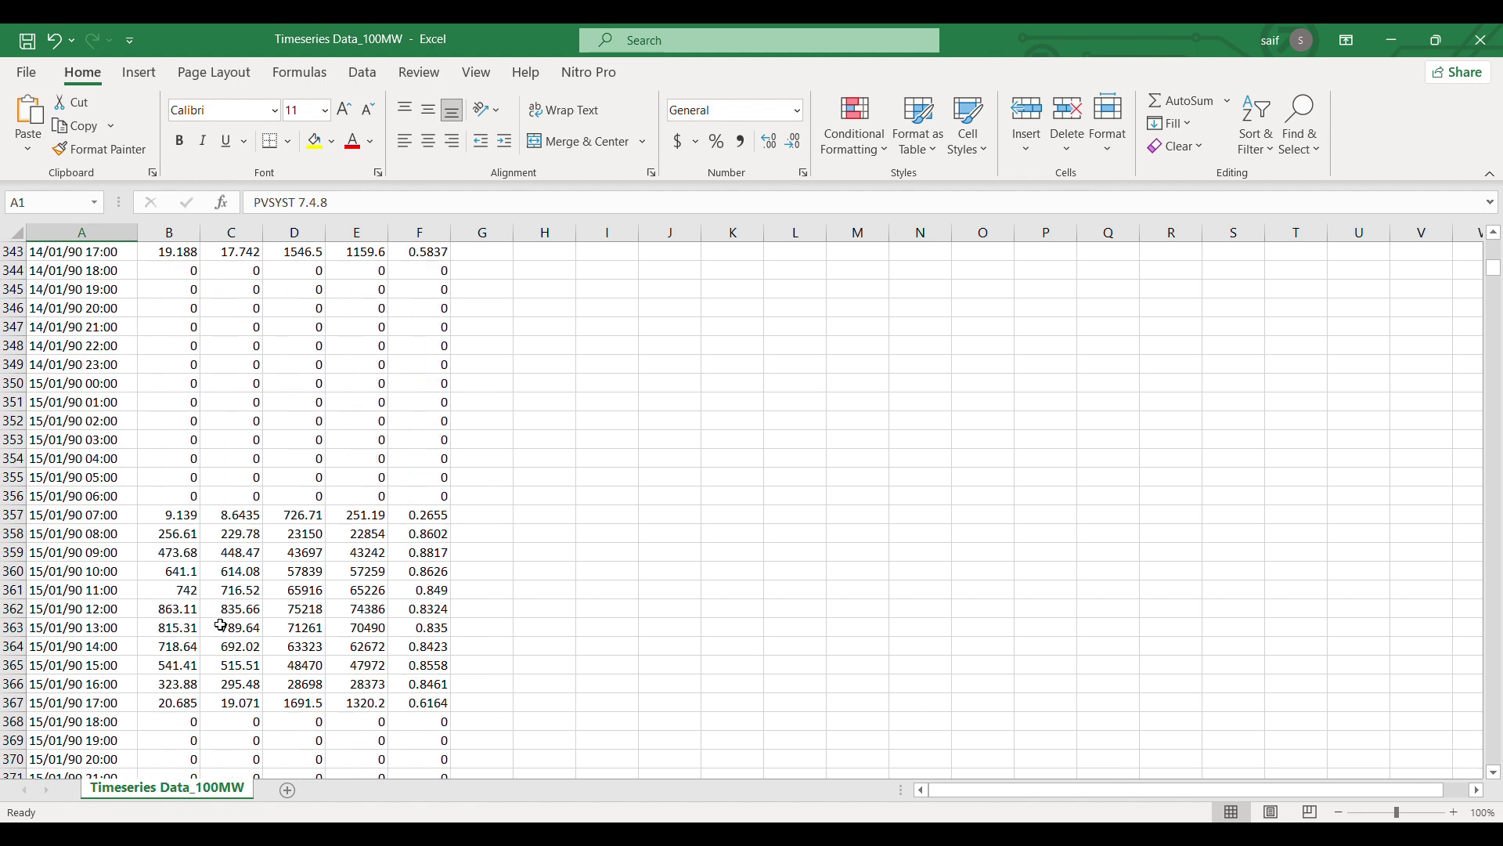
pyautogui.scroll(-7, 221, 625)
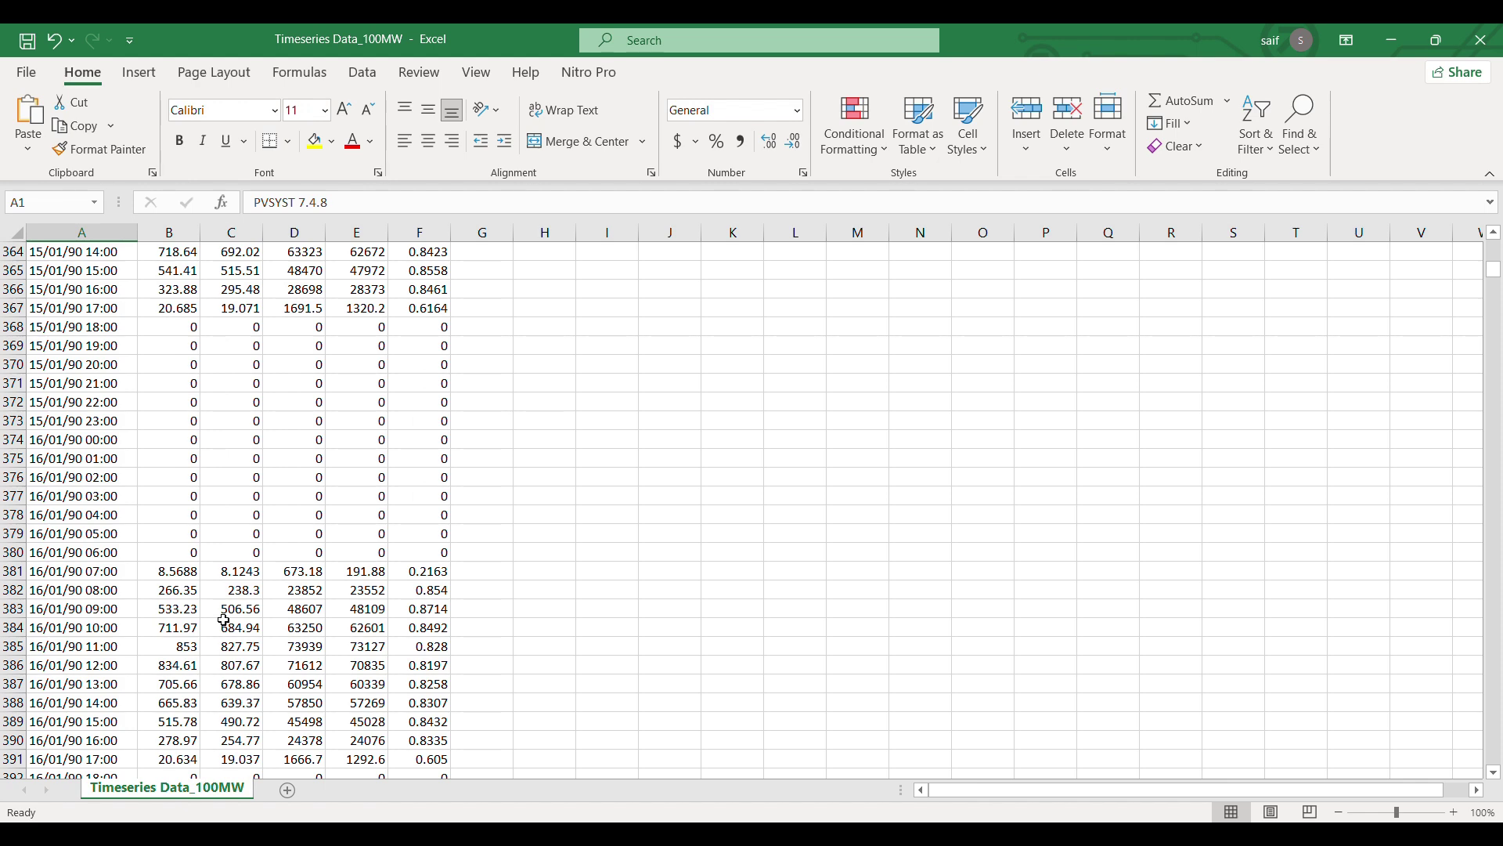
pyautogui.scroll(-4, 224, 620)
pyautogui.scroll(-1, 223, 619)
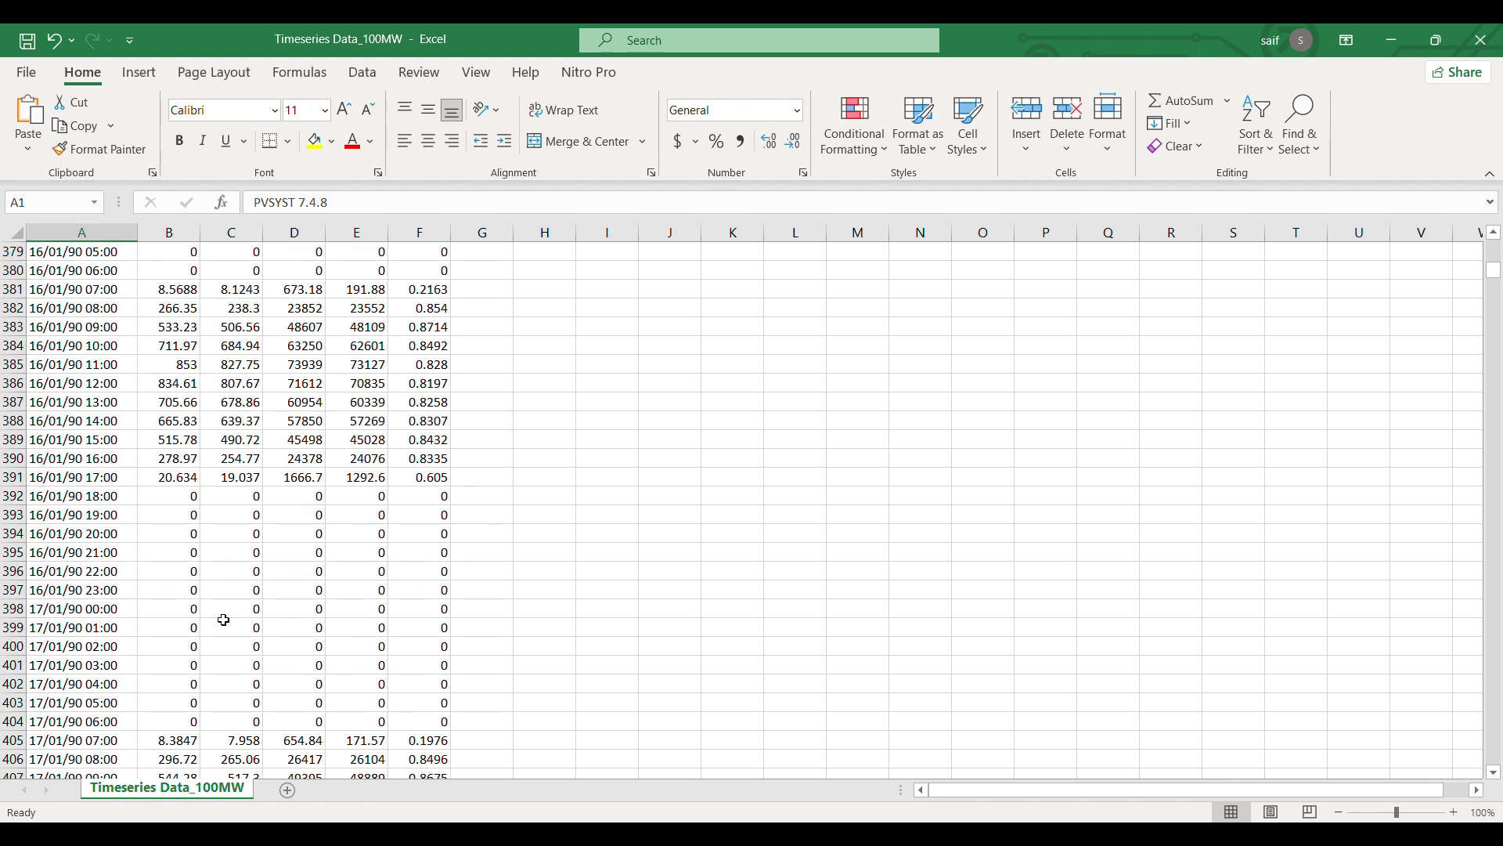
pyautogui.scroll(-6, 223, 620)
pyautogui.scroll(-13, 224, 620)
pyautogui.scroll(-6, 224, 620)
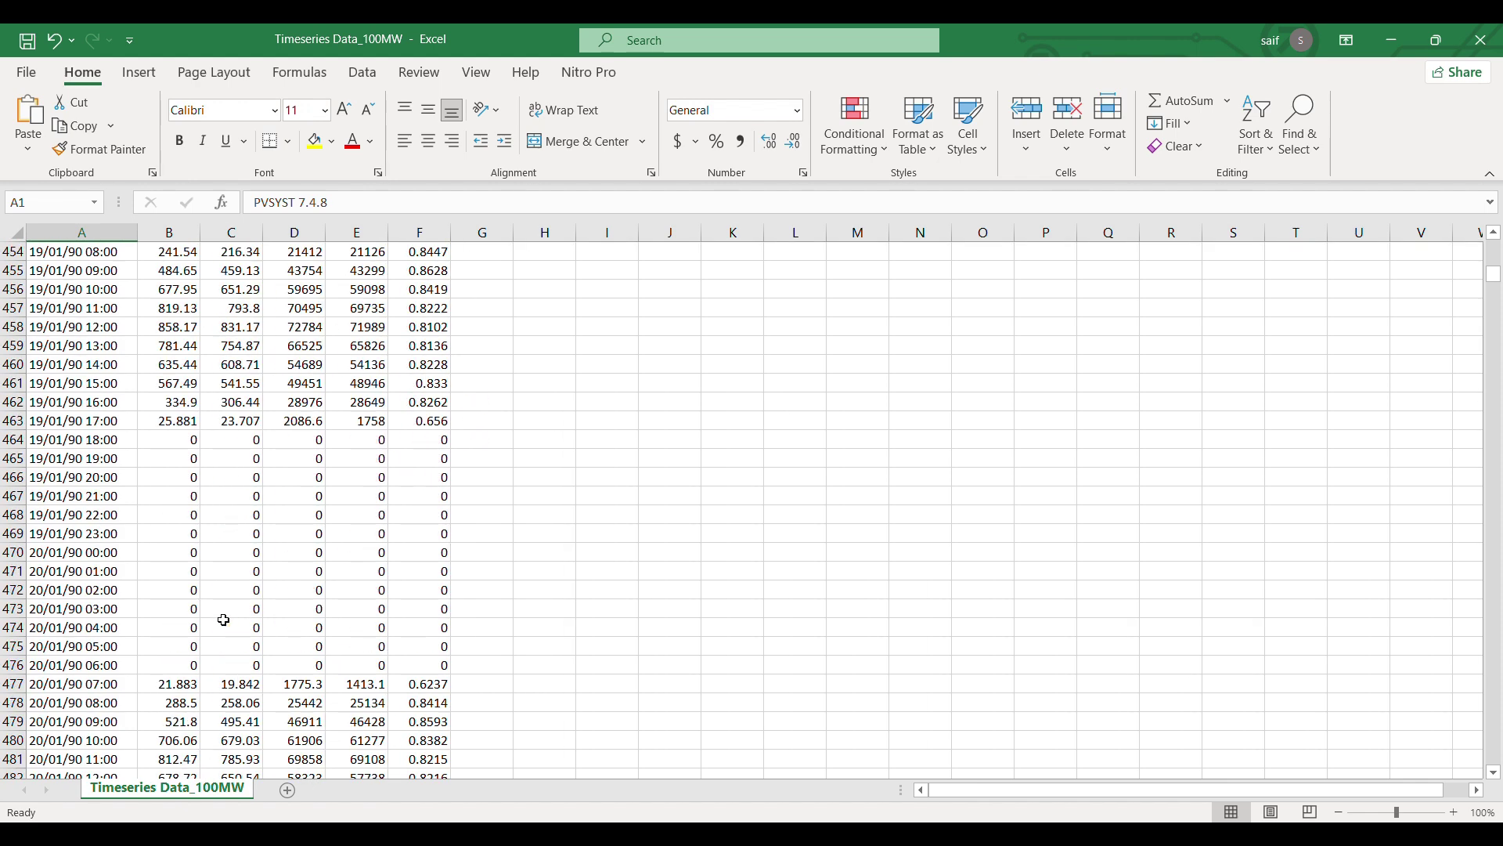
pyautogui.scroll(-8, 223, 620)
pyautogui.scroll(-7, 223, 619)
pyautogui.scroll(-6, 224, 618)
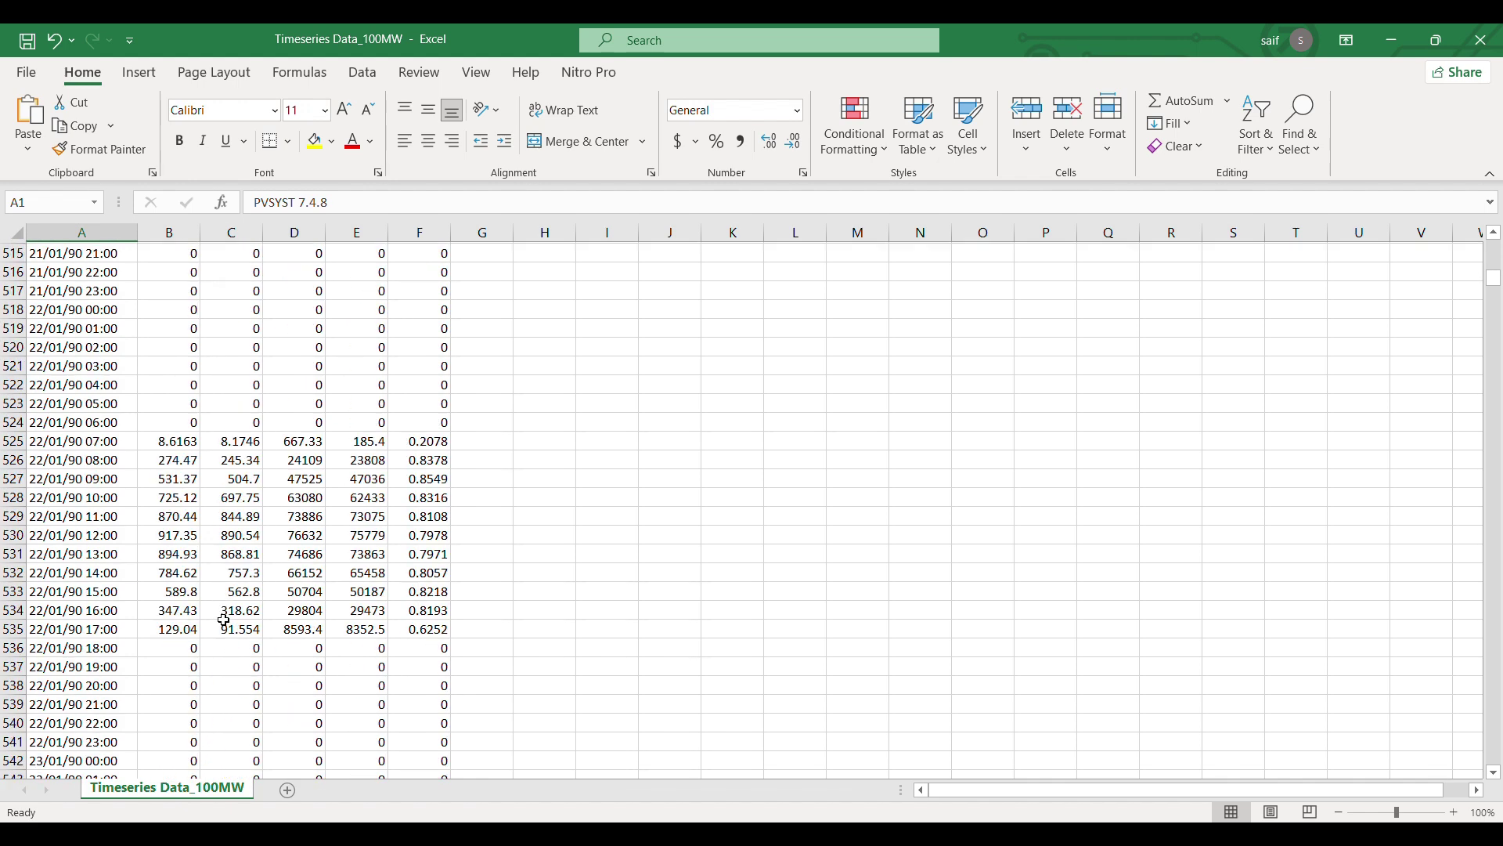
pyautogui.scroll(-6, 224, 619)
pyautogui.scroll(-7, 223, 619)
pyautogui.scroll(-6, 224, 619)
pyautogui.scroll(-13, 224, 618)
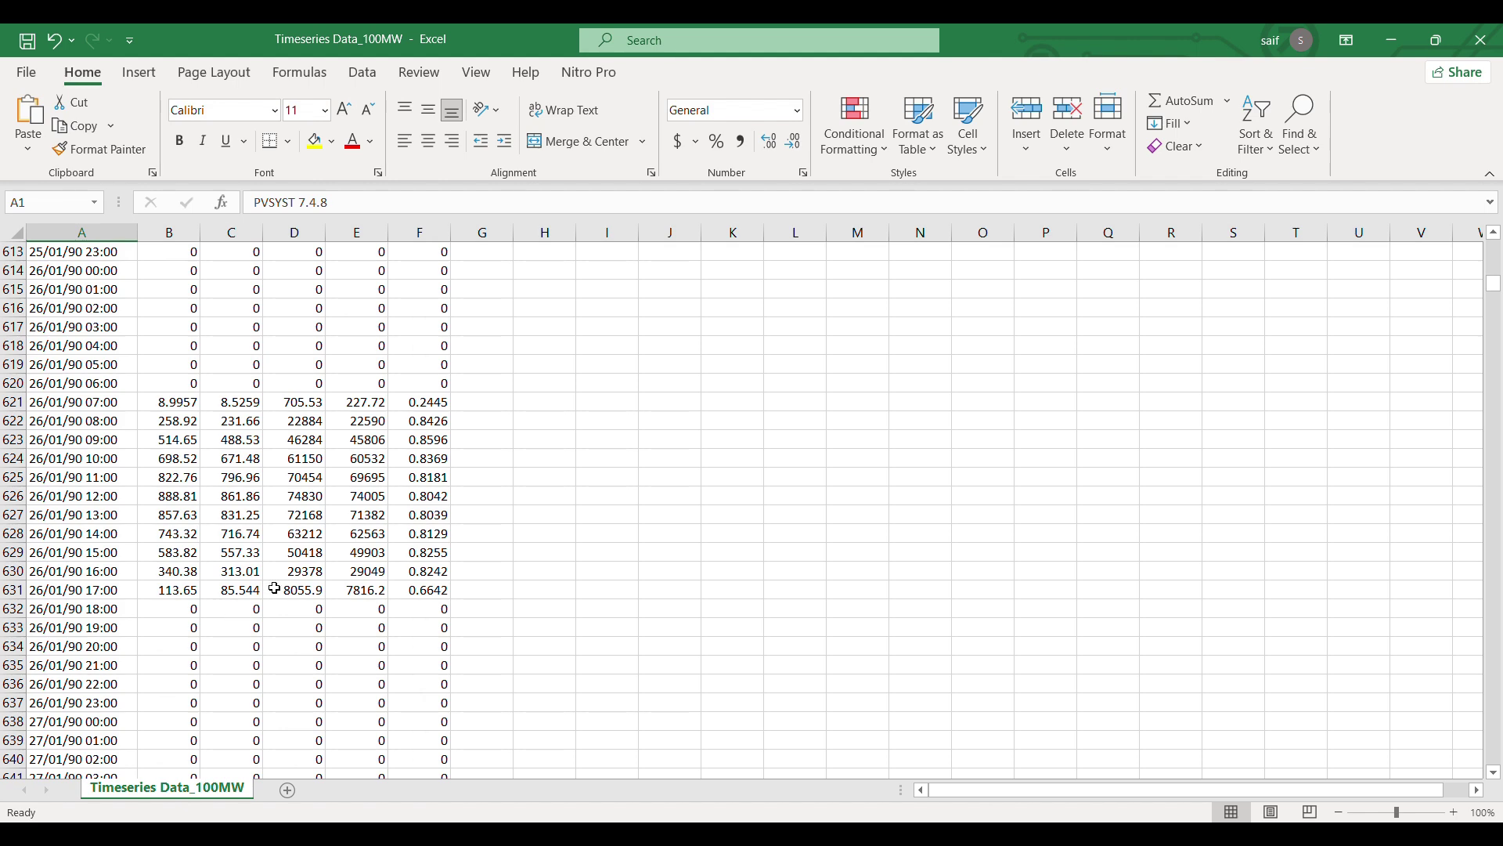
pyautogui.moveTo(1492, 293); pyautogui.dragTo(1488, 229)
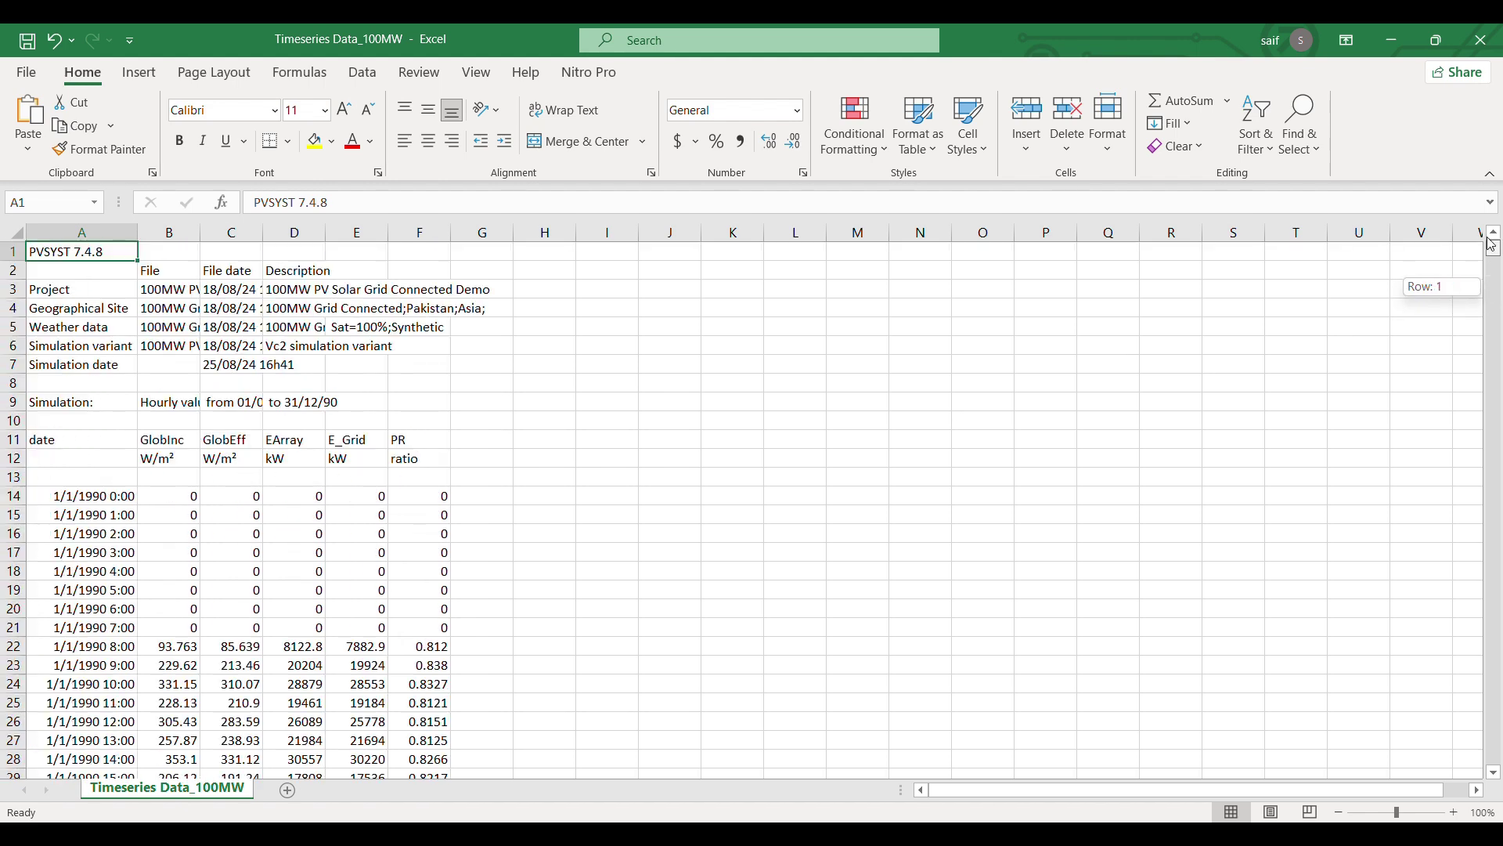